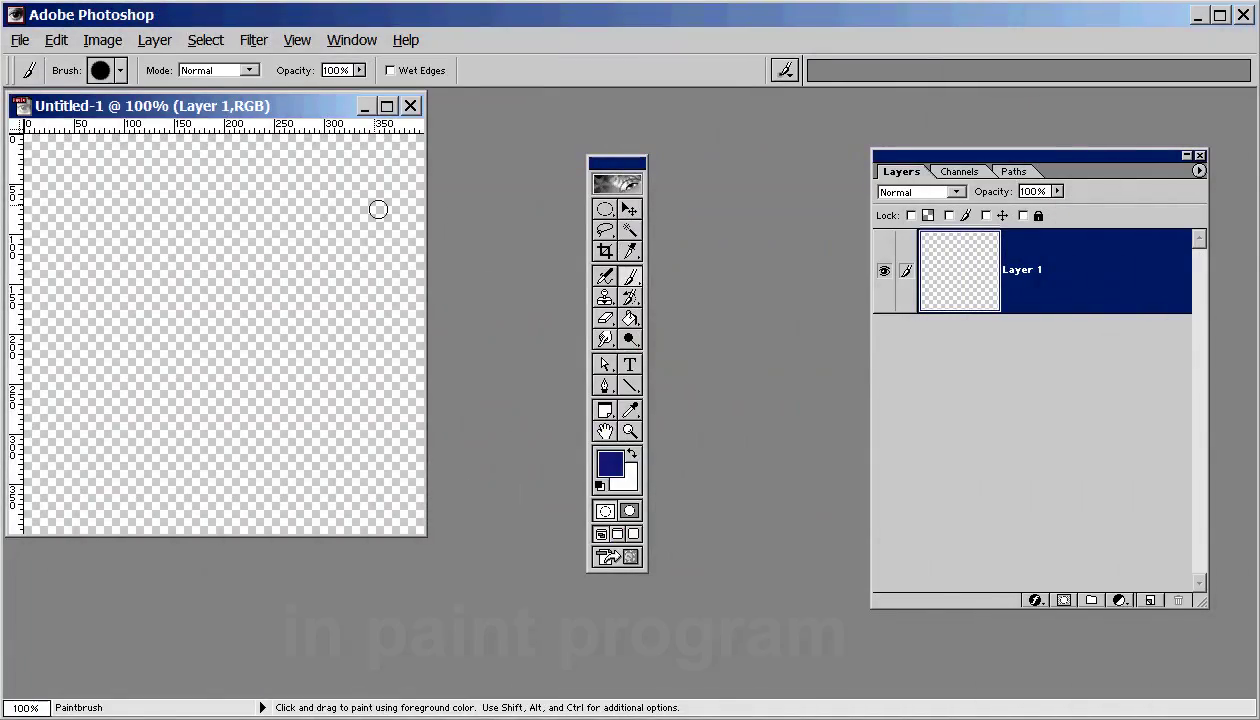
Step: Paint a looping dark-blue smiley face onto the transparent Layer 1 with the Paintbrush
{"action": "mouse_move", "coordinate": [348, 234]}
{"action": "left_mouse_down"}
{"action": "mouse_move", "coordinate": [306, 200]}
{"action": "mouse_move", "coordinate": [291, 250]}
{"action": "left_mouse_up"}
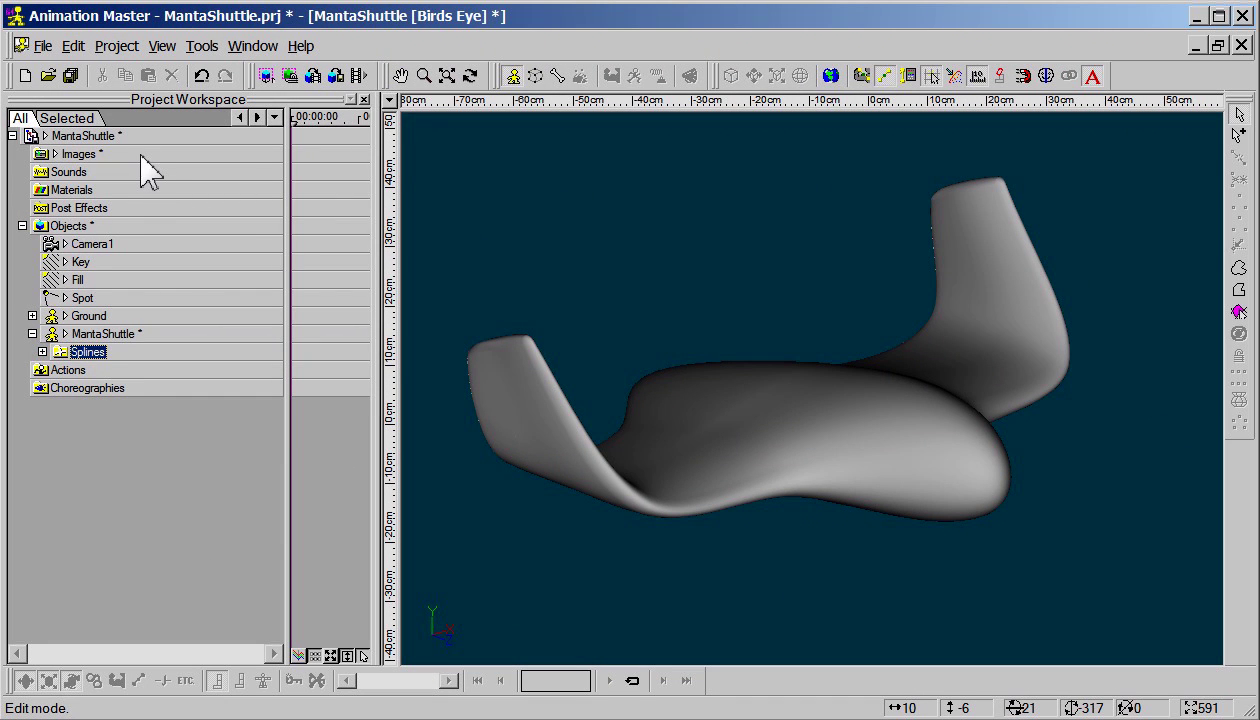
Step: Import BlueGuy.png into the MantaShuttle project's Images folder via Import > Image
{"action": "right_click", "coordinate": [140, 155]}
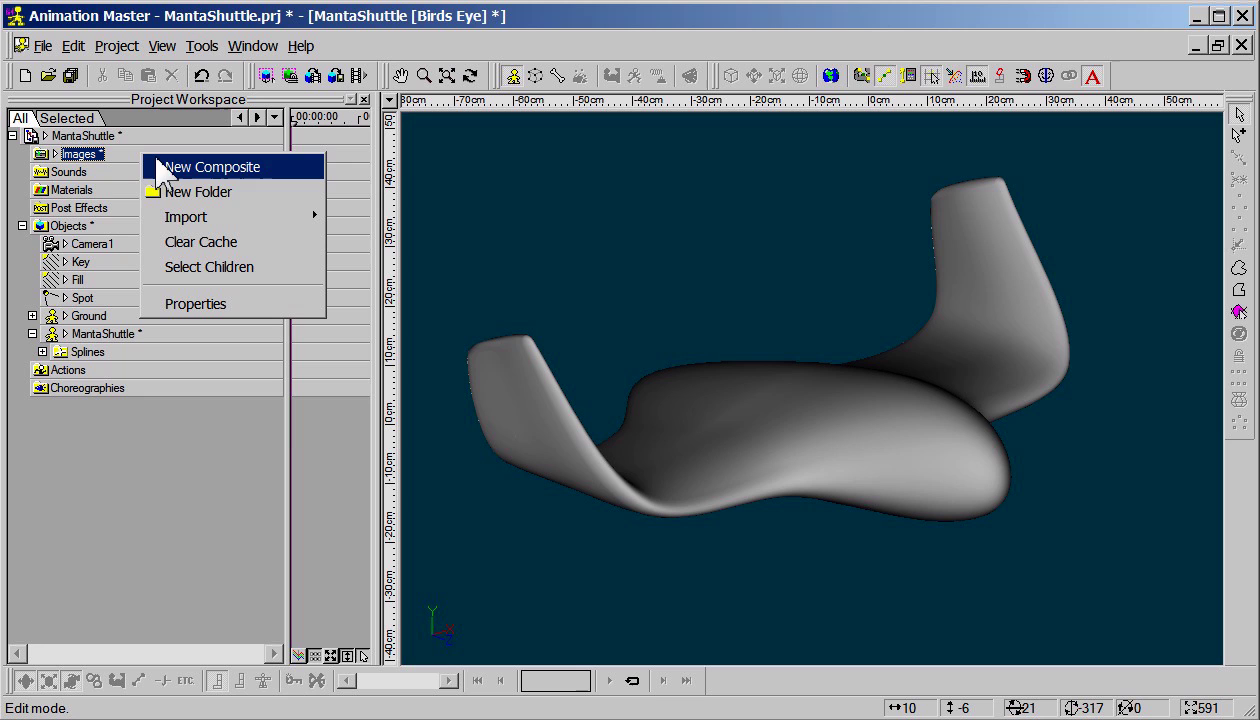
{"action": "mouse_move", "coordinate": [316, 230]}
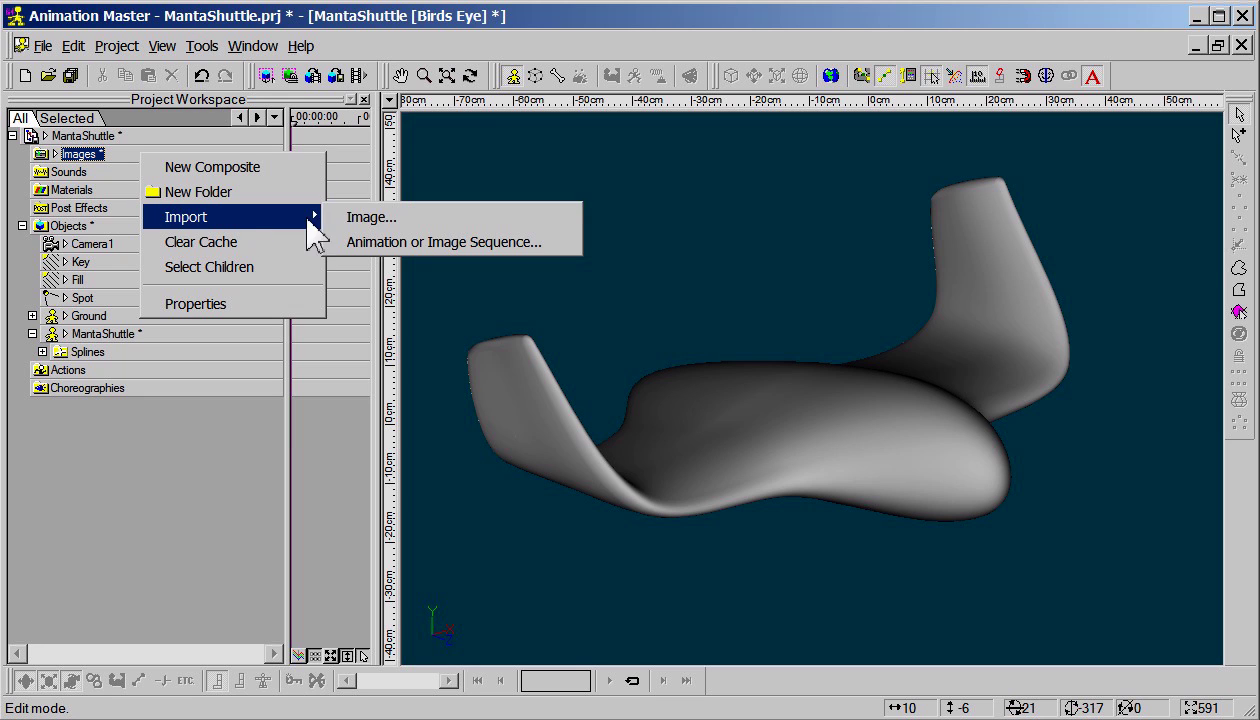
{"action": "left_click", "coordinate": [362, 222]}
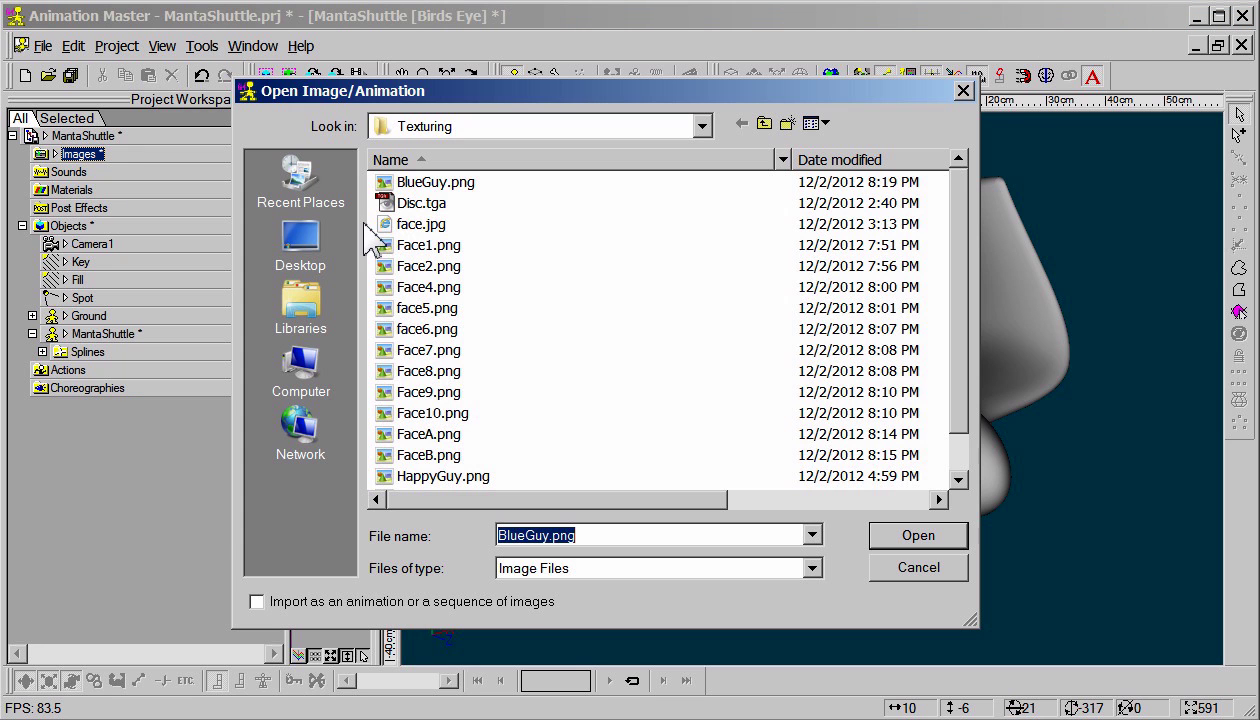
{"action": "left_click", "coordinate": [444, 186]}
{"action": "left_click", "coordinate": [916, 538]}
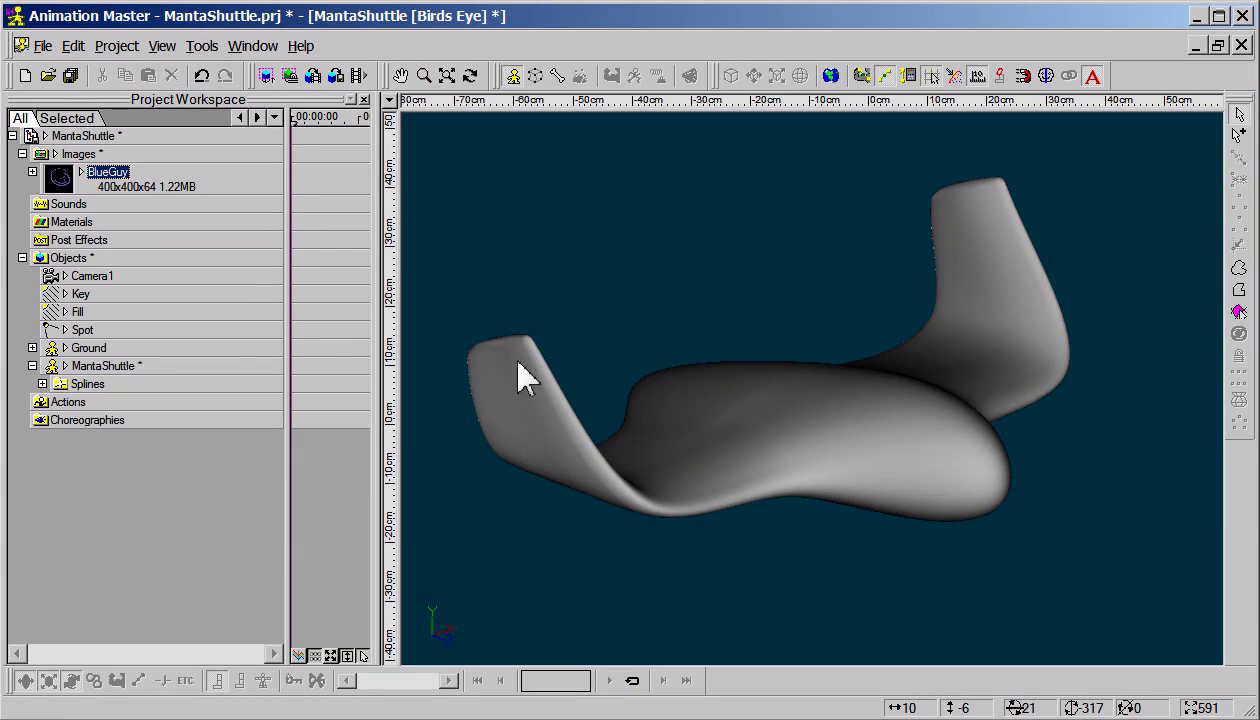
Step: Drop BlueGuy onto the shuttle as a decal, shrink it onto the fin and apply it
{"action": "left_click_drag", "start_coordinate": [120, 185], "coordinate": [799, 377]}
{"action": "left_click_drag", "start_coordinate": [525, 256], "coordinate": [551, 318]}
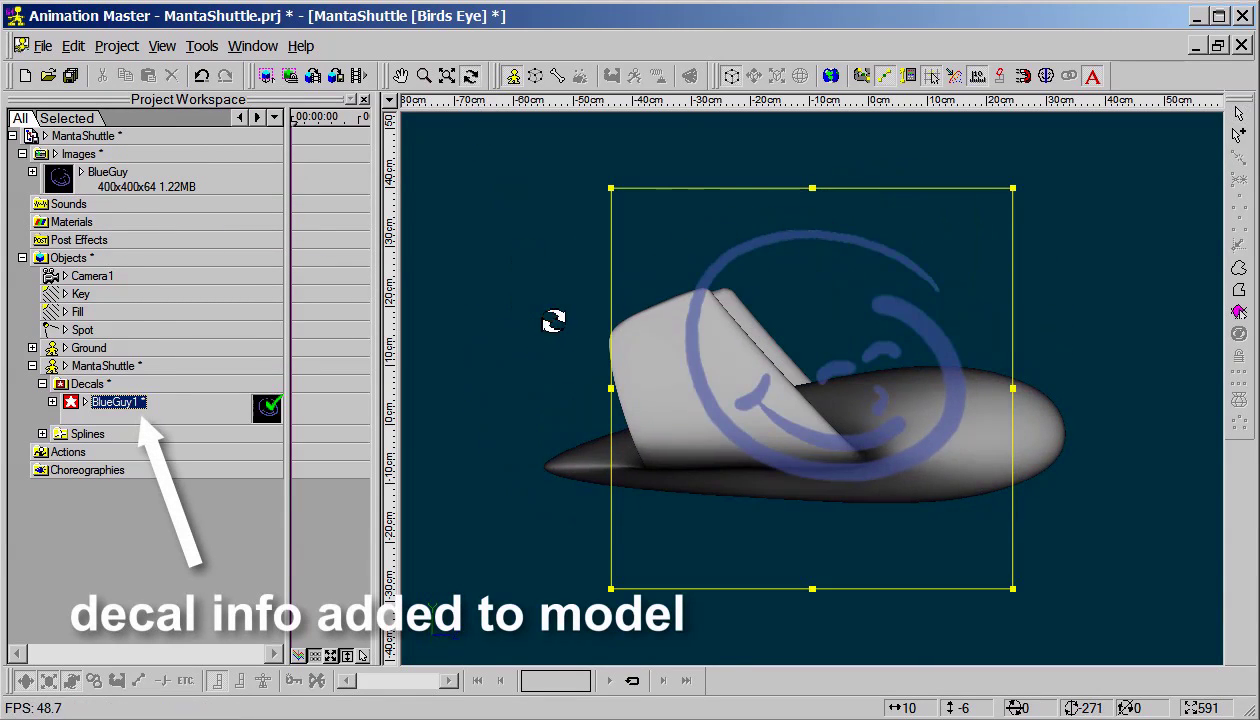
{"action": "left_click_drag", "start_coordinate": [1025, 197], "coordinate": [798, 393]}
{"action": "left_click_drag", "start_coordinate": [703, 478], "coordinate": [689, 368]}
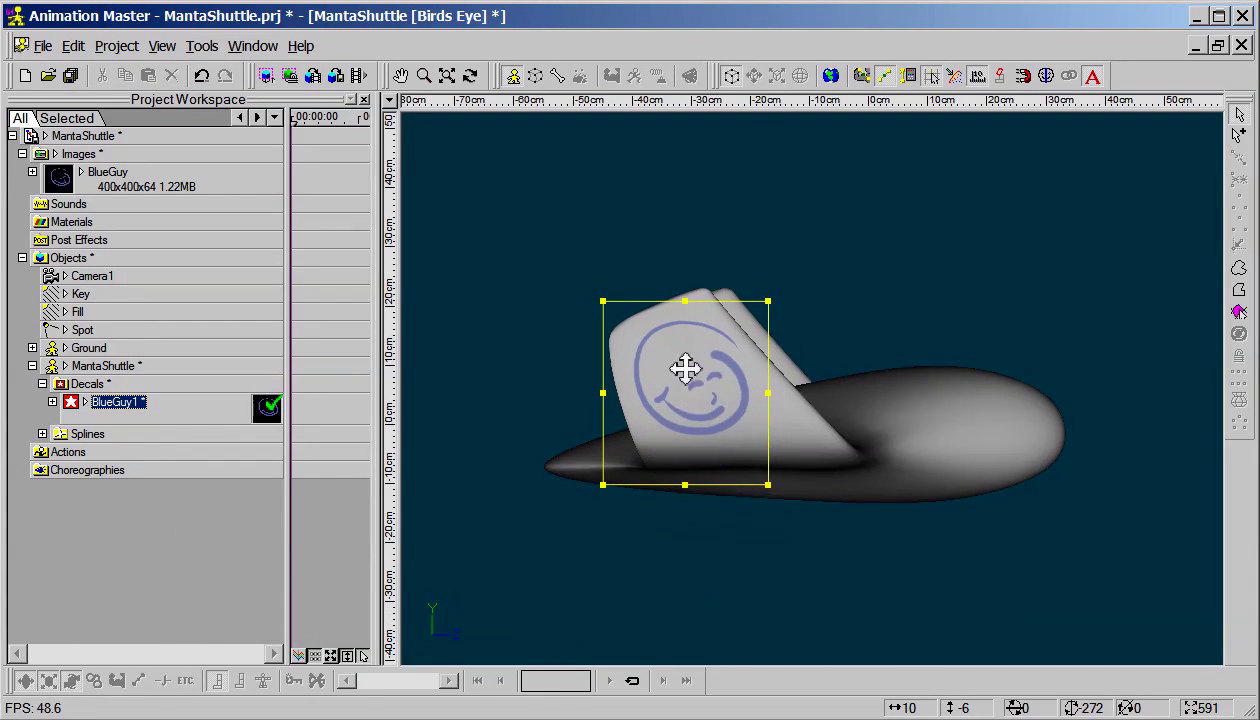
{"action": "right_click", "coordinate": [686, 370]}
{"action": "left_click", "coordinate": [728, 504]}
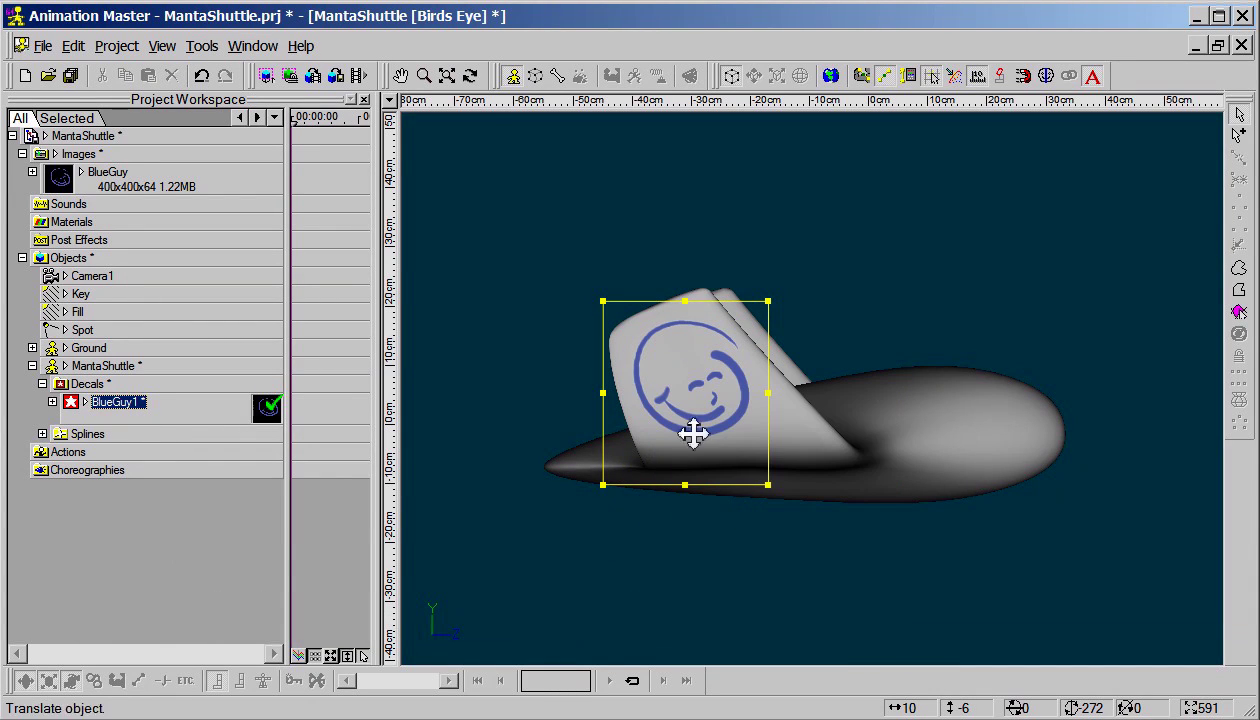
Step: Apply the decal to the fin's other side, stop positioning, and inspect the BlueGuy1 result
{"action": "key", "text": "t"}
{"action": "left_click_drag", "start_coordinate": [937, 366], "coordinate": [1039, 405]}
{"action": "right_click", "coordinate": [1036, 388]}
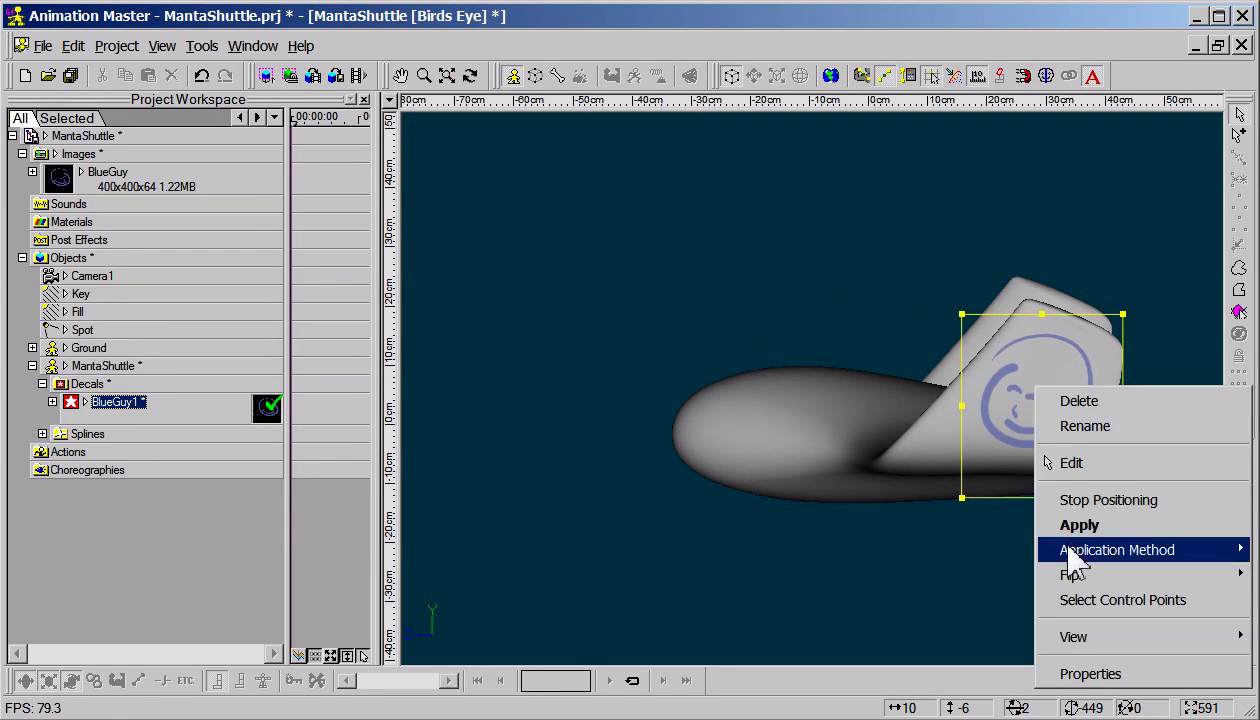
{"action": "mouse_move", "coordinate": [1069, 551]}
{"action": "left_click", "coordinate": [1079, 525]}
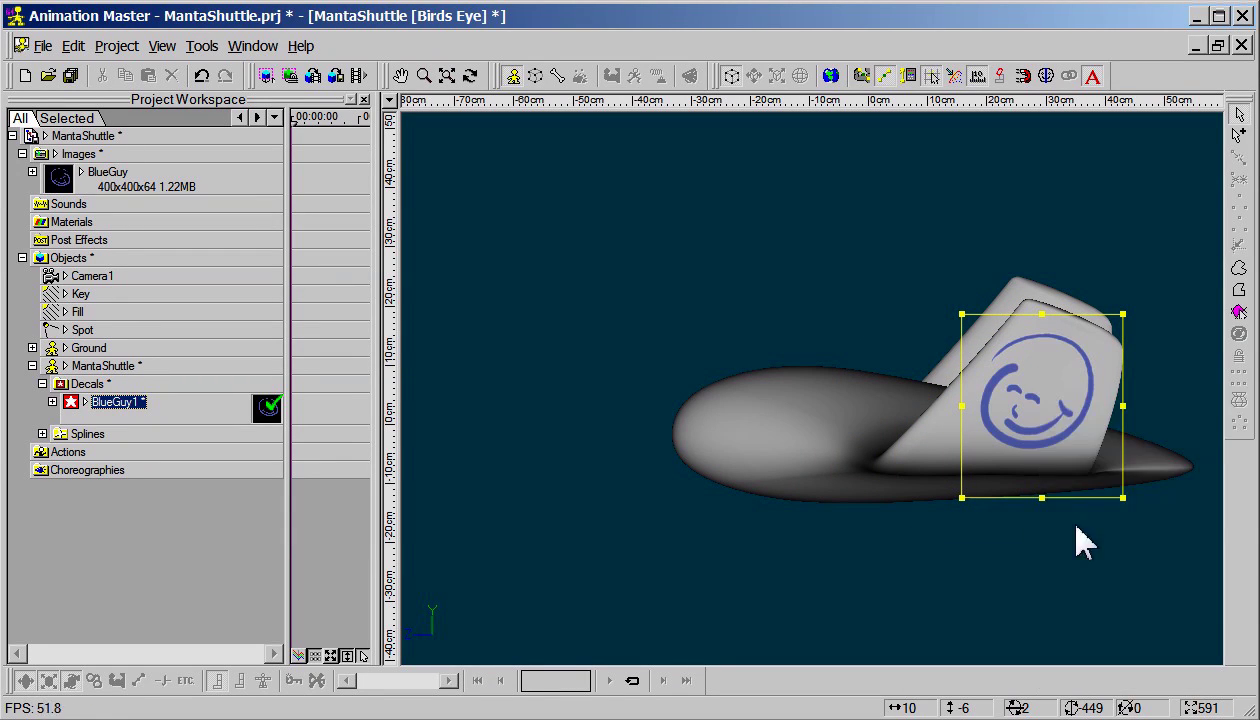
{"action": "right_click", "coordinate": [1082, 530]}
{"action": "left_click", "coordinate": [1090, 500]}
{"action": "left_click", "coordinate": [470, 76]}
{"action": "mouse_move", "coordinate": [588, 284]}
{"action": "left_mouse_down"}
{"action": "mouse_move", "coordinate": [737, 292]}
{"action": "mouse_move", "coordinate": [748, 276]}
{"action": "mouse_move", "coordinate": [612, 290]}
{"action": "left_mouse_up"}
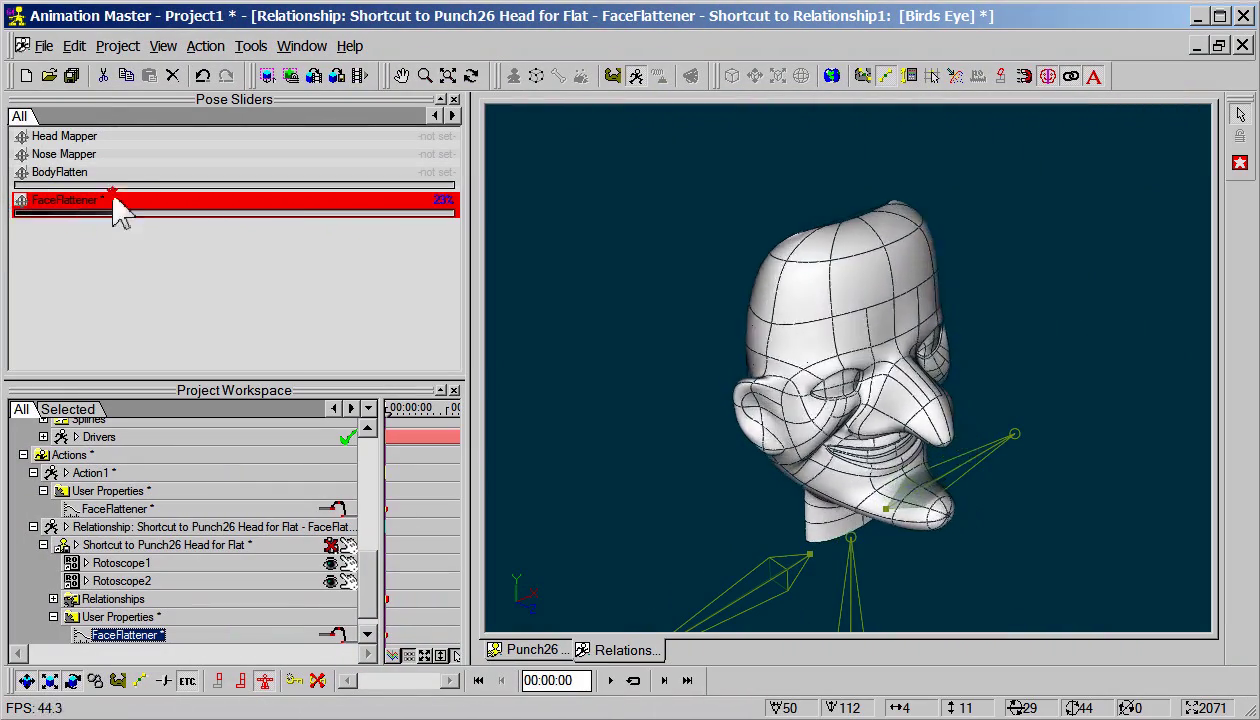
Step: Raise the FaceFlattener pose to 100% and view the flattened head from the front
{"action": "left_click_drag", "start_coordinate": [118, 210], "coordinate": [458, 228]}
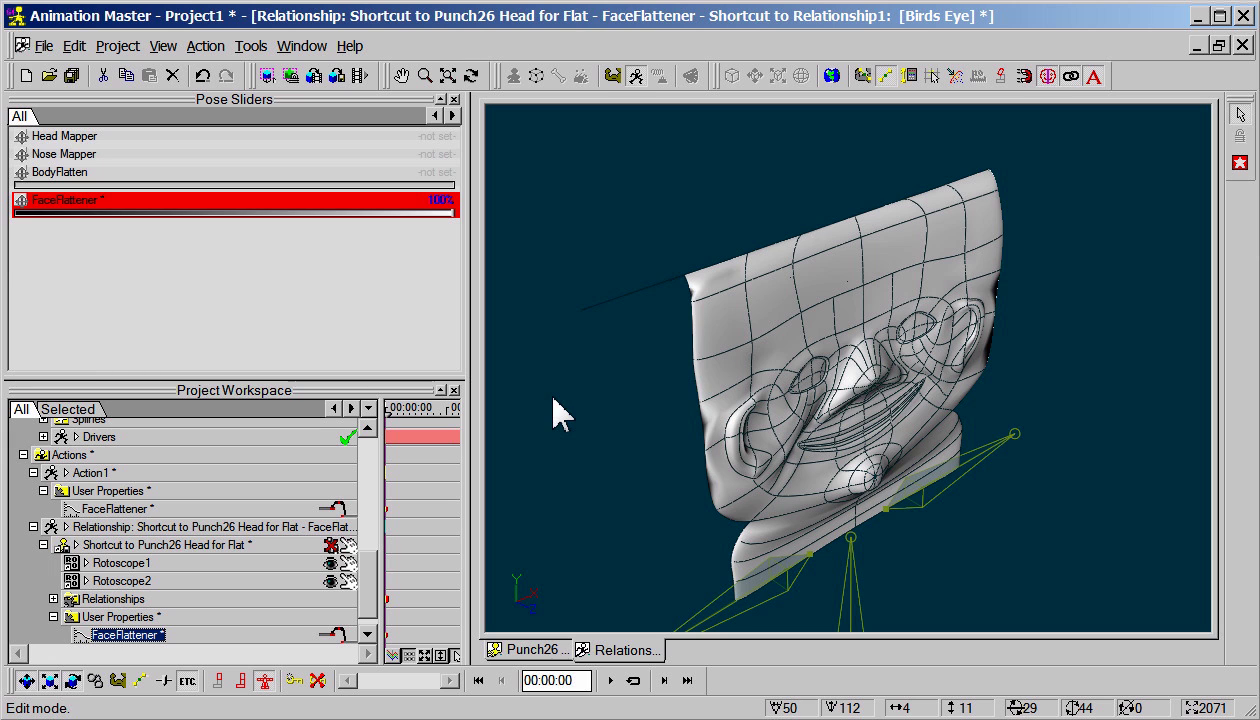
{"action": "key", "text": "1"}
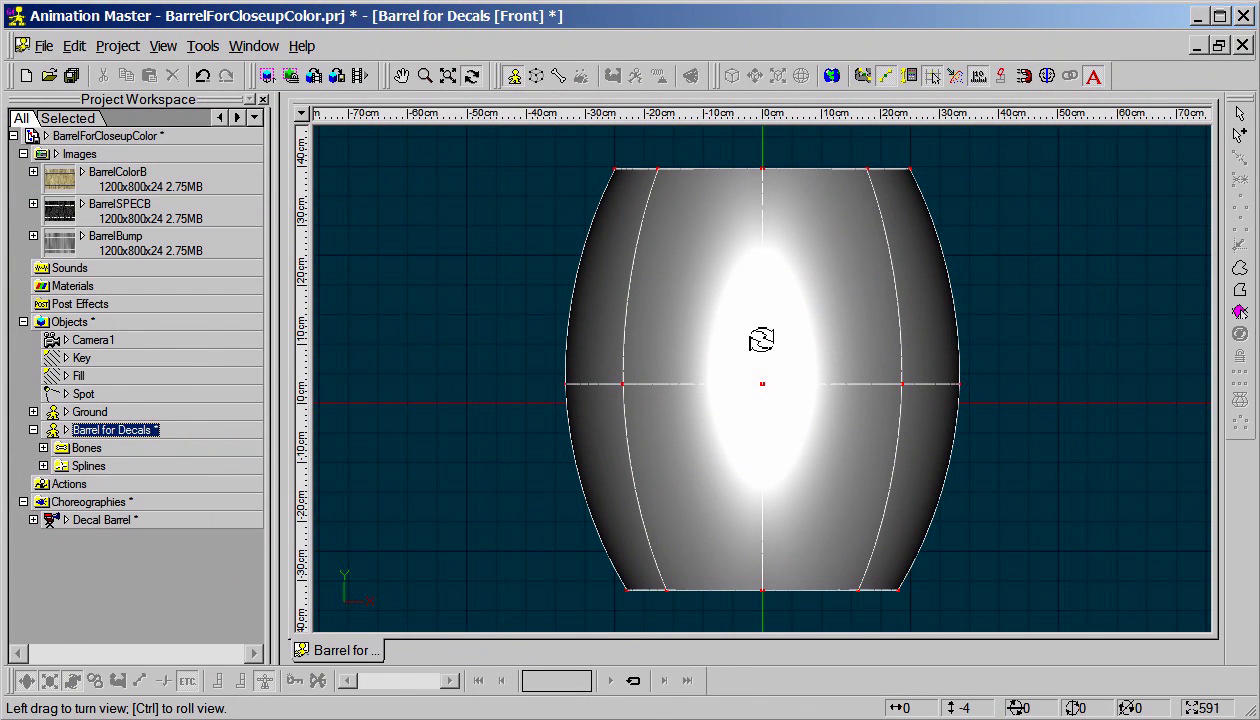
Step: Drop BarrelColorB onto the barrel as a decal and size its box to the barrel's height
{"action": "mouse_move", "coordinate": [681, 288]}
{"action": "left_mouse_down"}
{"action": "mouse_move", "coordinate": [748, 315]}
{"action": "mouse_move", "coordinate": [673, 296]}
{"action": "left_mouse_up"}
{"action": "key", "text": "1"}
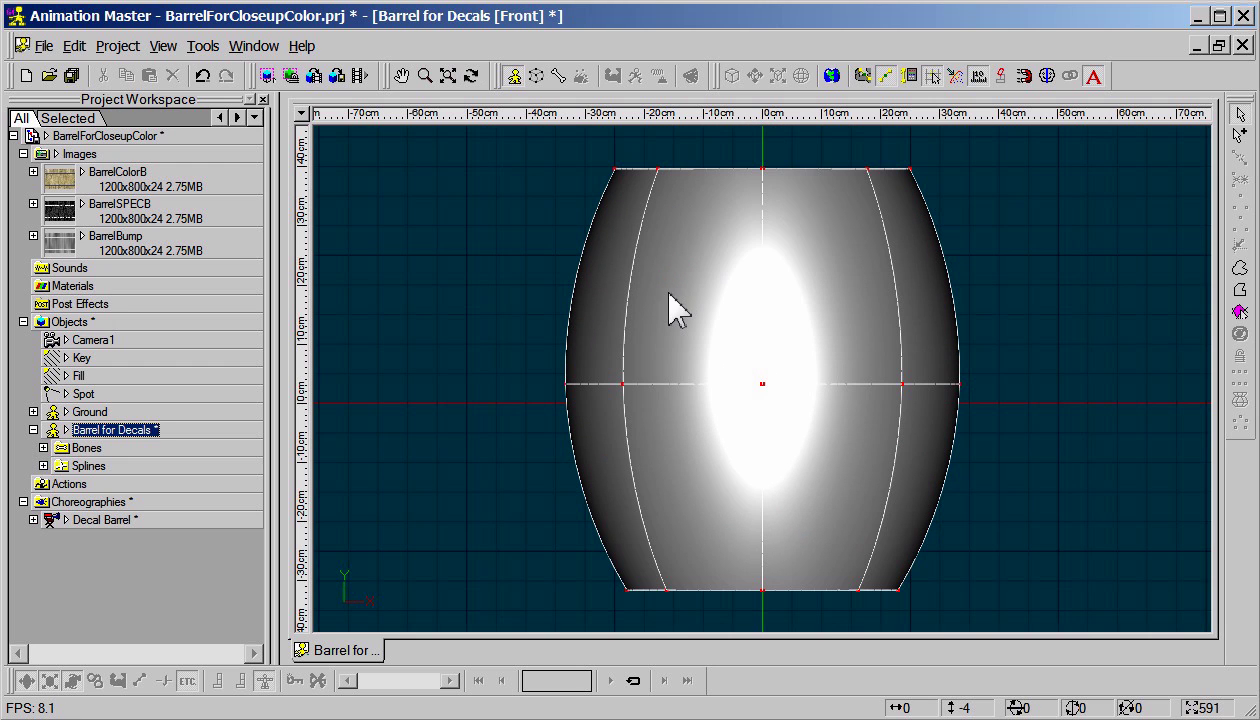
{"action": "left_click_drag", "start_coordinate": [155, 185], "coordinate": [801, 349]}
{"action": "left_click", "coordinate": [790, 347]}
{"action": "scroll", "coordinate": [785, 260], "scroll_direction": "down", "scroll_amount": 2}
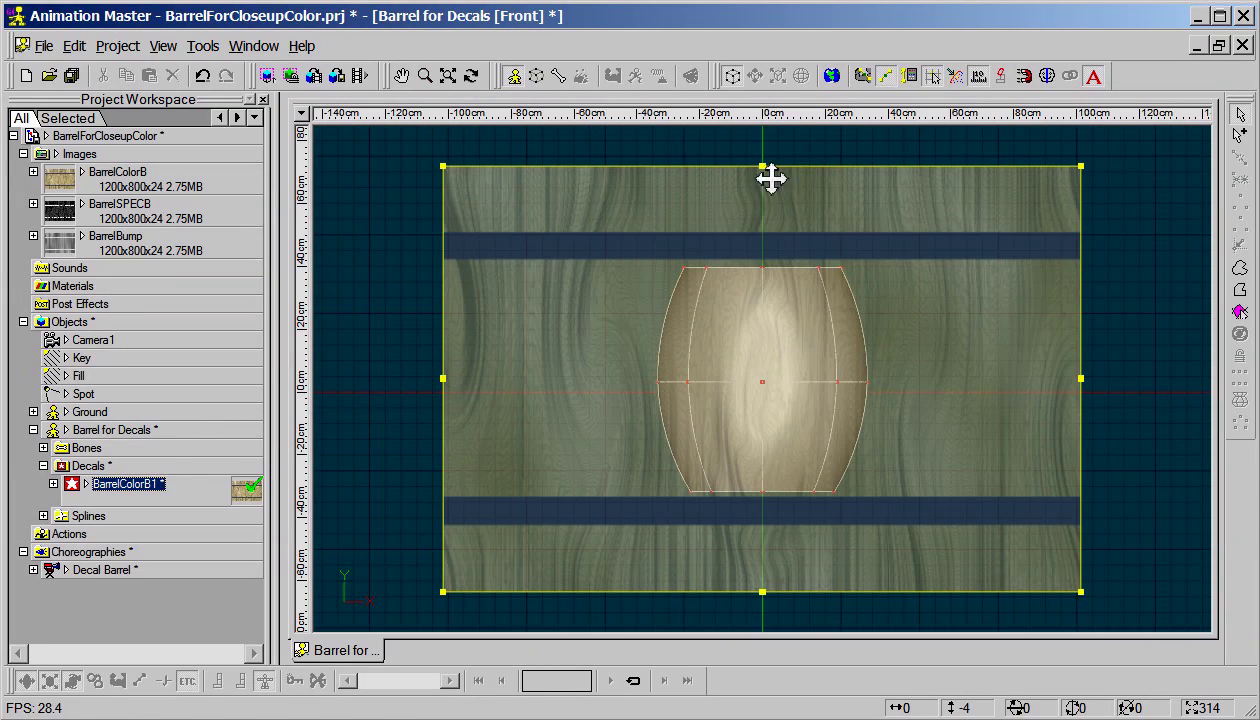
{"action": "left_click_drag", "start_coordinate": [762, 165], "coordinate": [759, 263]}
{"action": "left_click_drag", "start_coordinate": [762, 591], "coordinate": [762, 493]}
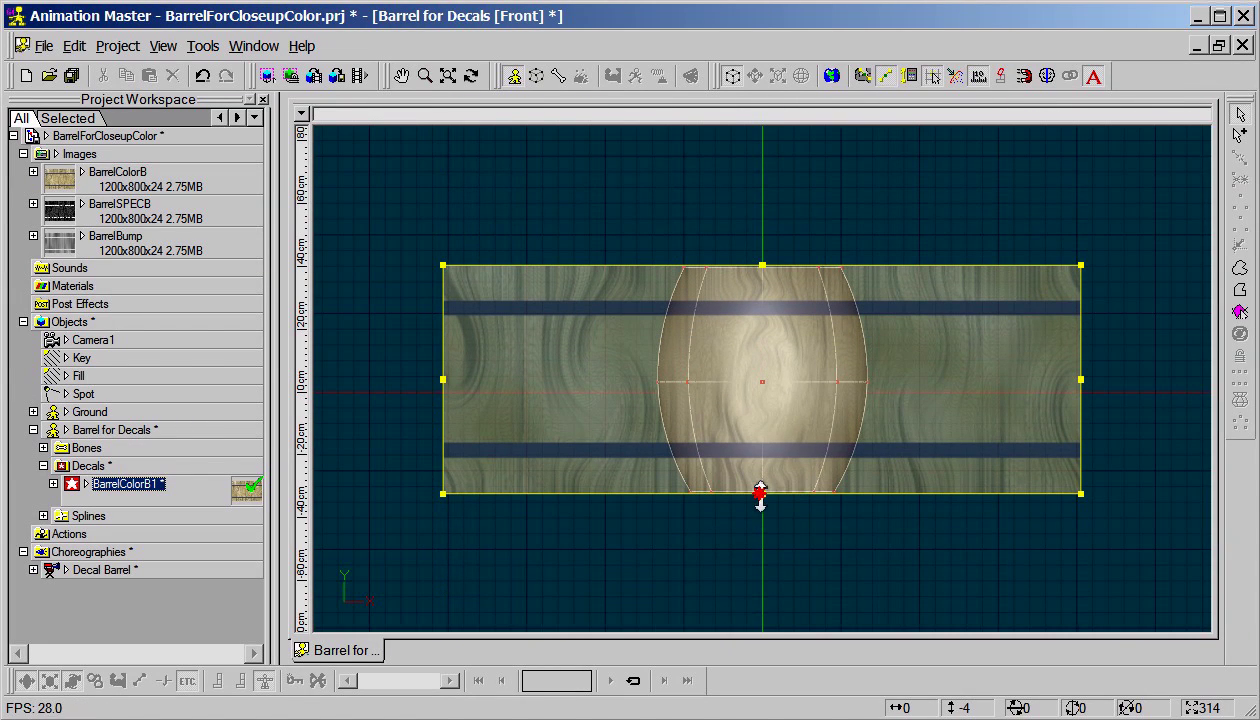
Step: Set the decal to Cylindrical, apply it, stop positioning, and inspect the wrapped barrel
{"action": "right_click", "coordinate": [720, 334]}
{"action": "mouse_move", "coordinate": [727, 495]}
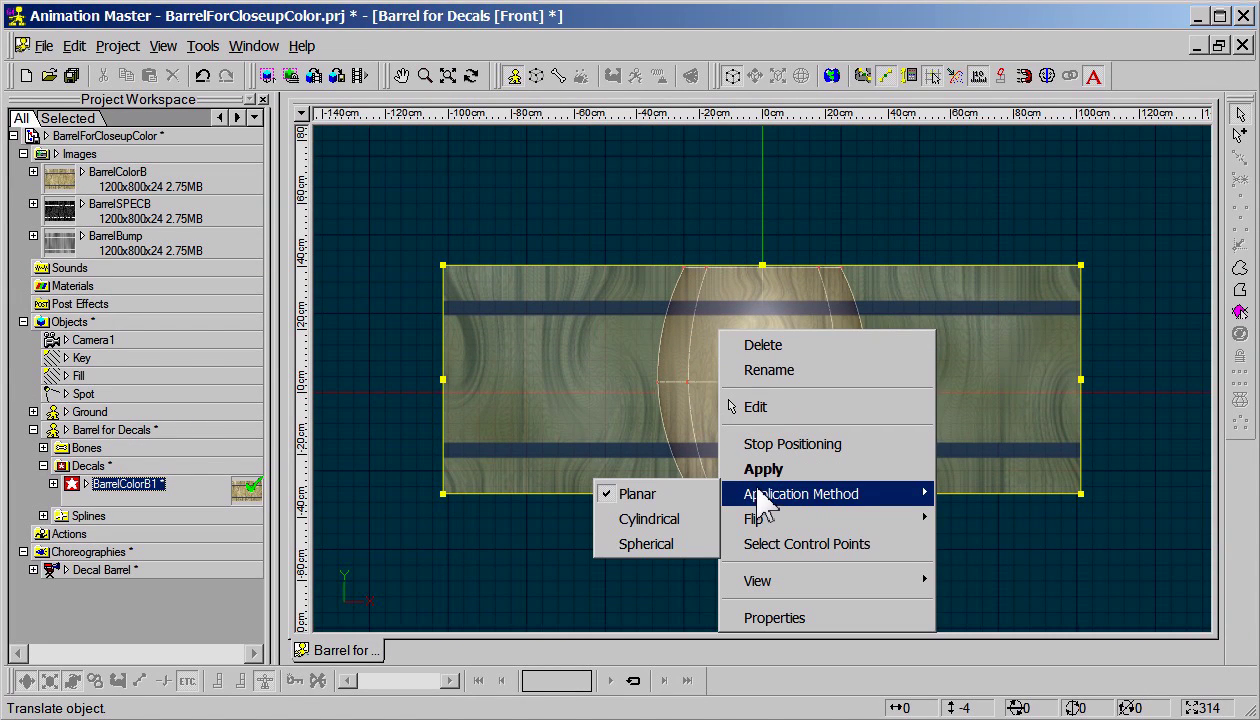
{"action": "left_click", "coordinate": [651, 525]}
{"action": "right_click", "coordinate": [730, 334]}
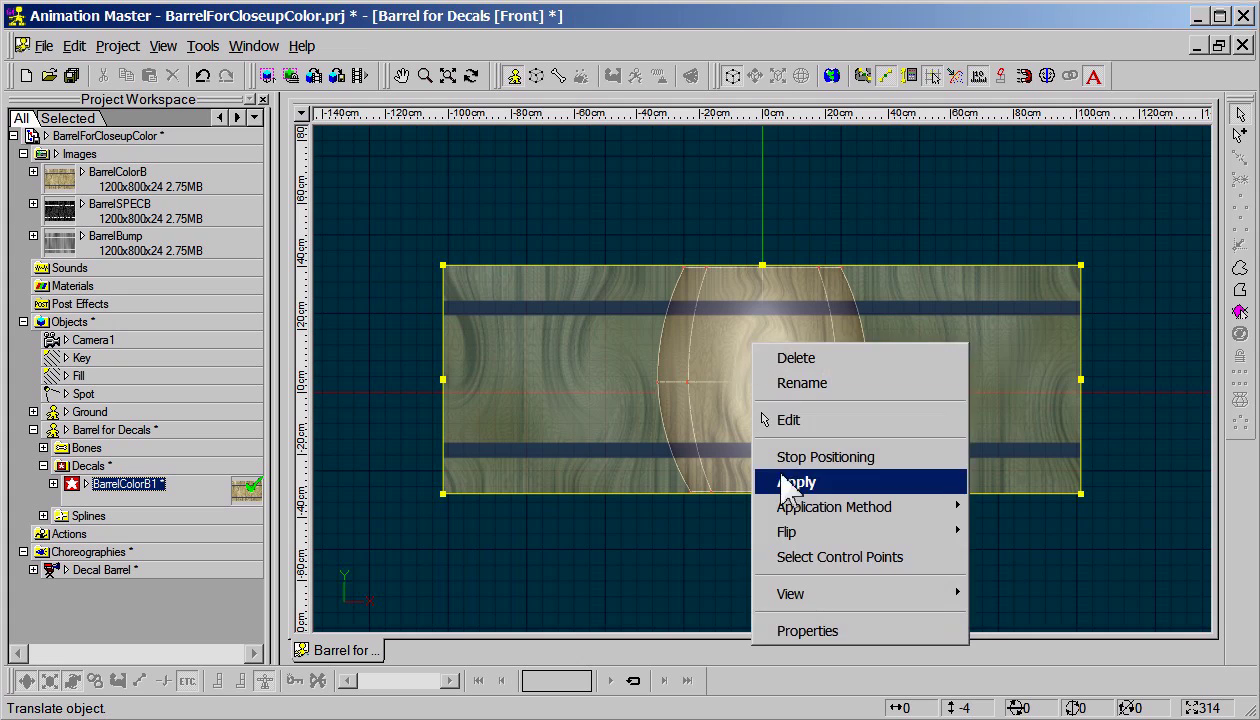
{"action": "left_click", "coordinate": [770, 478]}
{"action": "right_click", "coordinate": [745, 368]}
{"action": "left_click", "coordinate": [762, 474]}
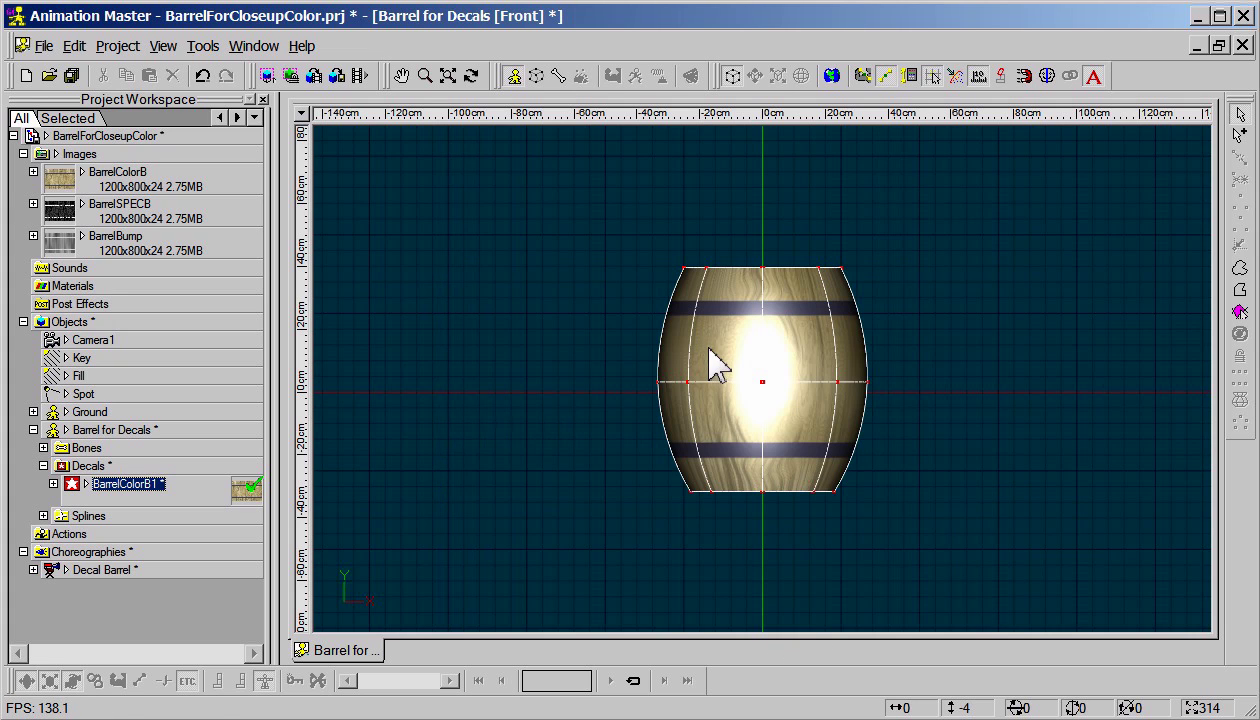
{"action": "key", "text": "t"}
{"action": "mouse_move", "coordinate": [754, 374]}
{"action": "left_mouse_down"}
{"action": "mouse_move", "coordinate": [700, 355]}
{"action": "mouse_move", "coordinate": [762, 380]}
{"action": "mouse_move", "coordinate": [886, 377]}
{"action": "left_mouse_up"}
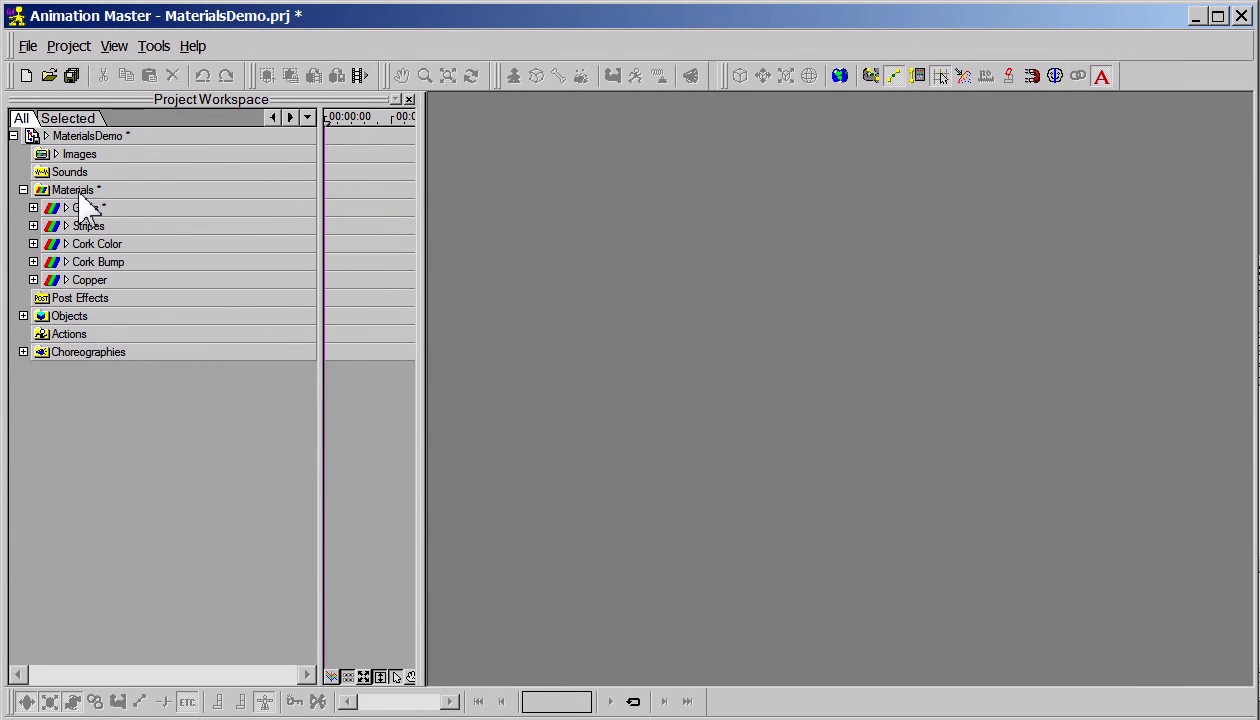
Step: Create a new material named Plastic and expand its Surface properties
{"action": "right_click", "coordinate": [79, 195]}
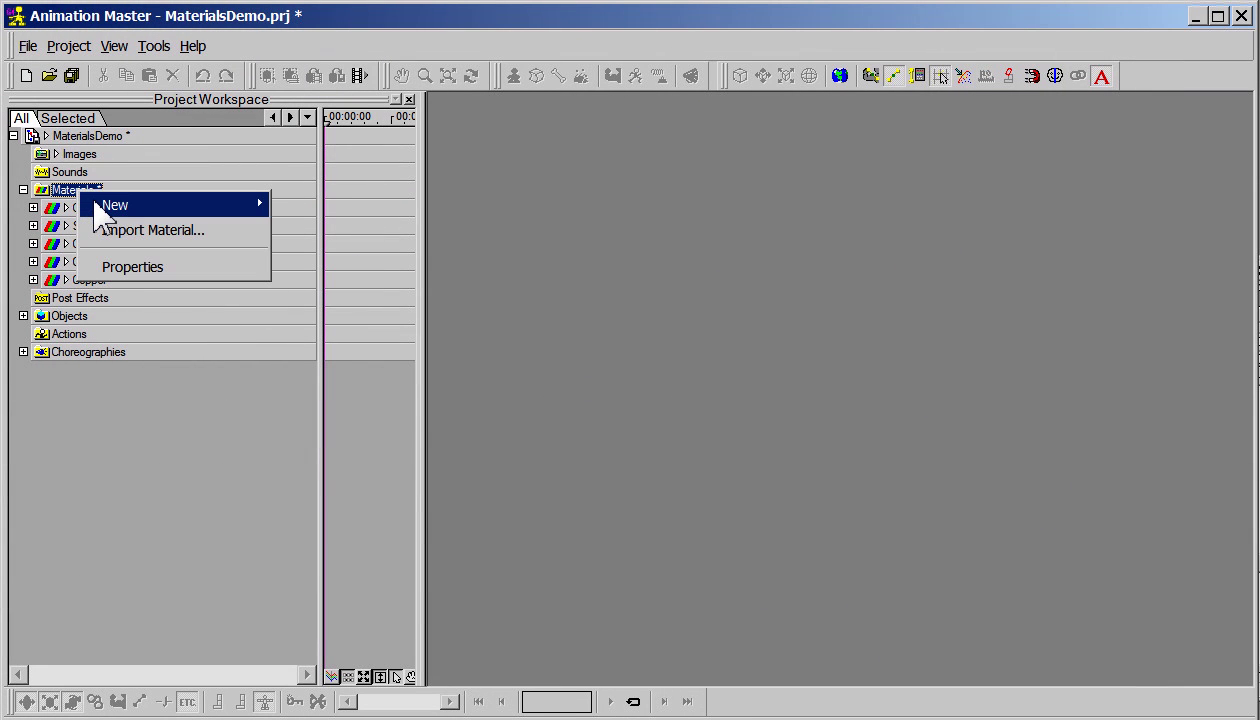
{"action": "mouse_move", "coordinate": [262, 206]}
{"action": "left_click", "coordinate": [300, 206]}
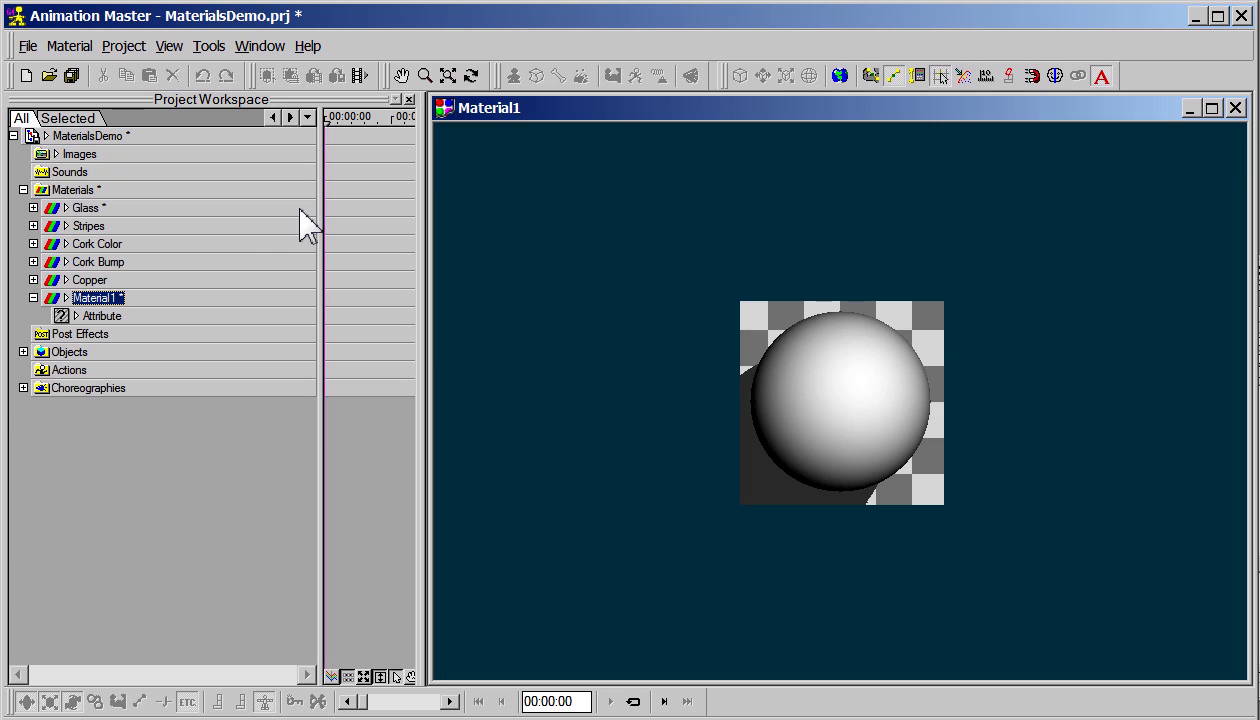
{"action": "right_click", "coordinate": [97, 297]}
{"action": "left_click", "coordinate": [143, 333]}
{"action": "type", "text": "Plastic"}
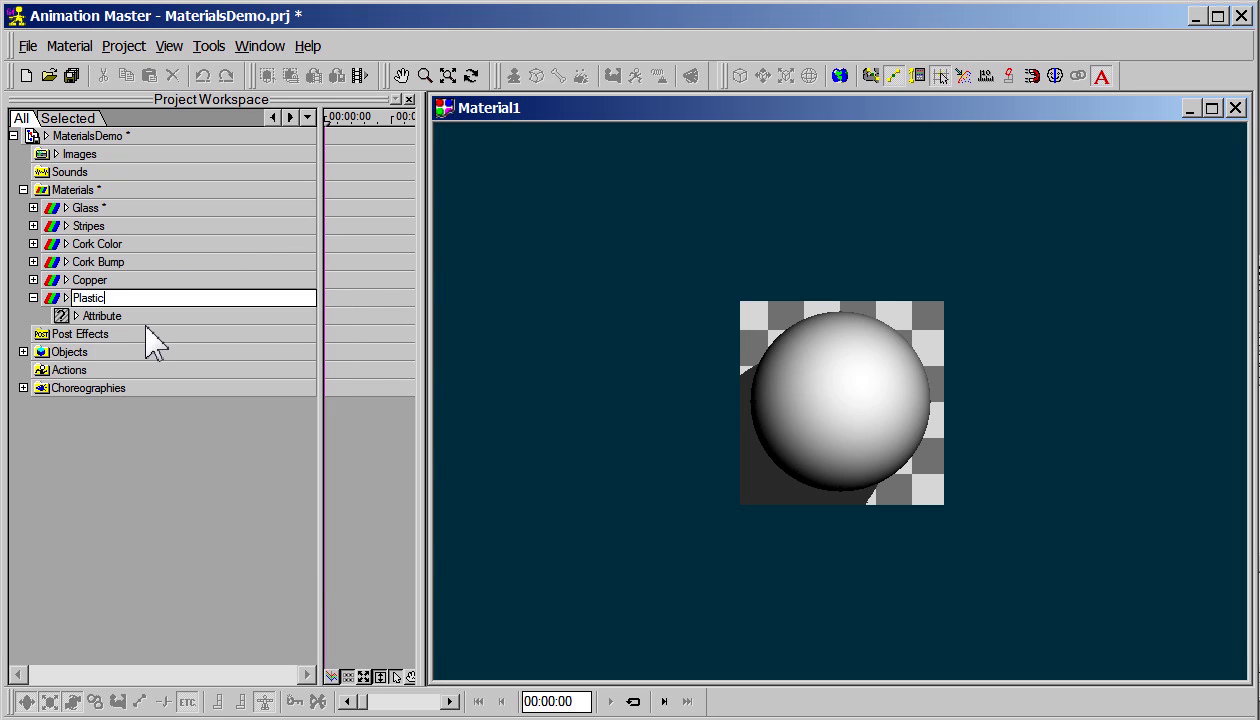
{"action": "key", "text": "Return"}
{"action": "left_click", "coordinate": [106, 318]}
{"action": "left_click", "coordinate": [76, 316]}
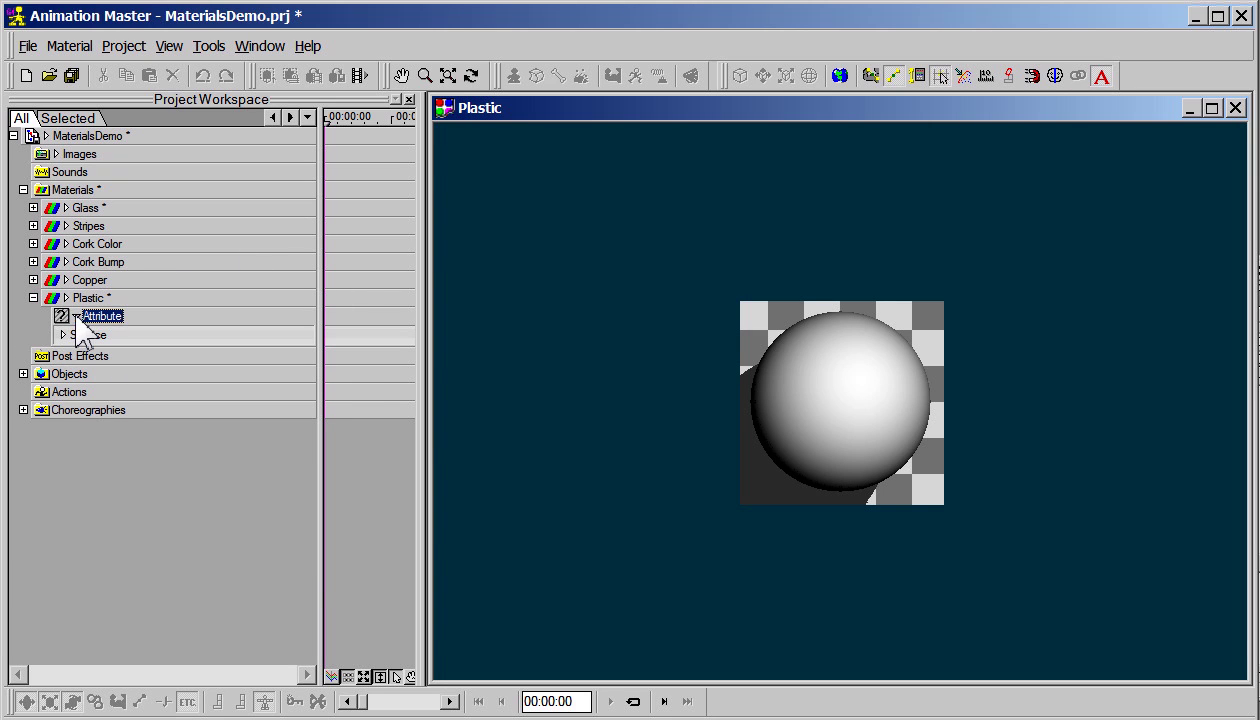
{"action": "left_click", "coordinate": [63, 334]}
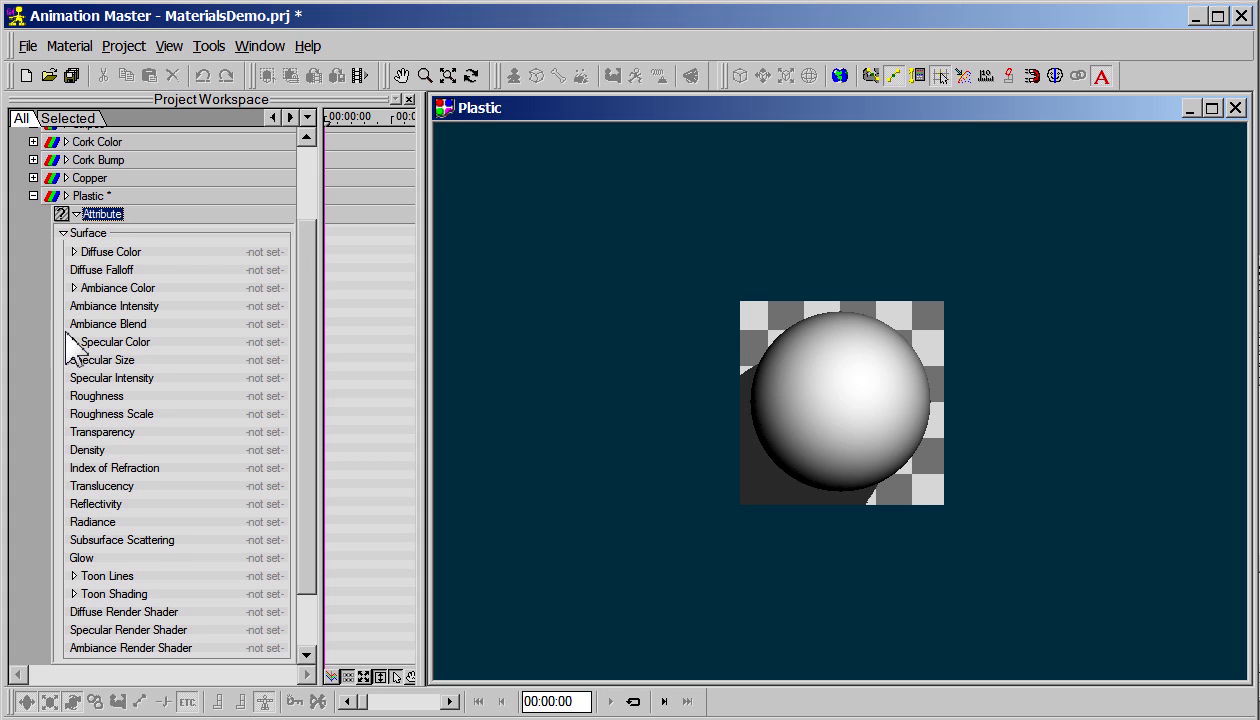
Step: Give Plastic a red diffuse colour, white specular colour and 50% specular size
{"action": "left_click", "coordinate": [256, 255]}
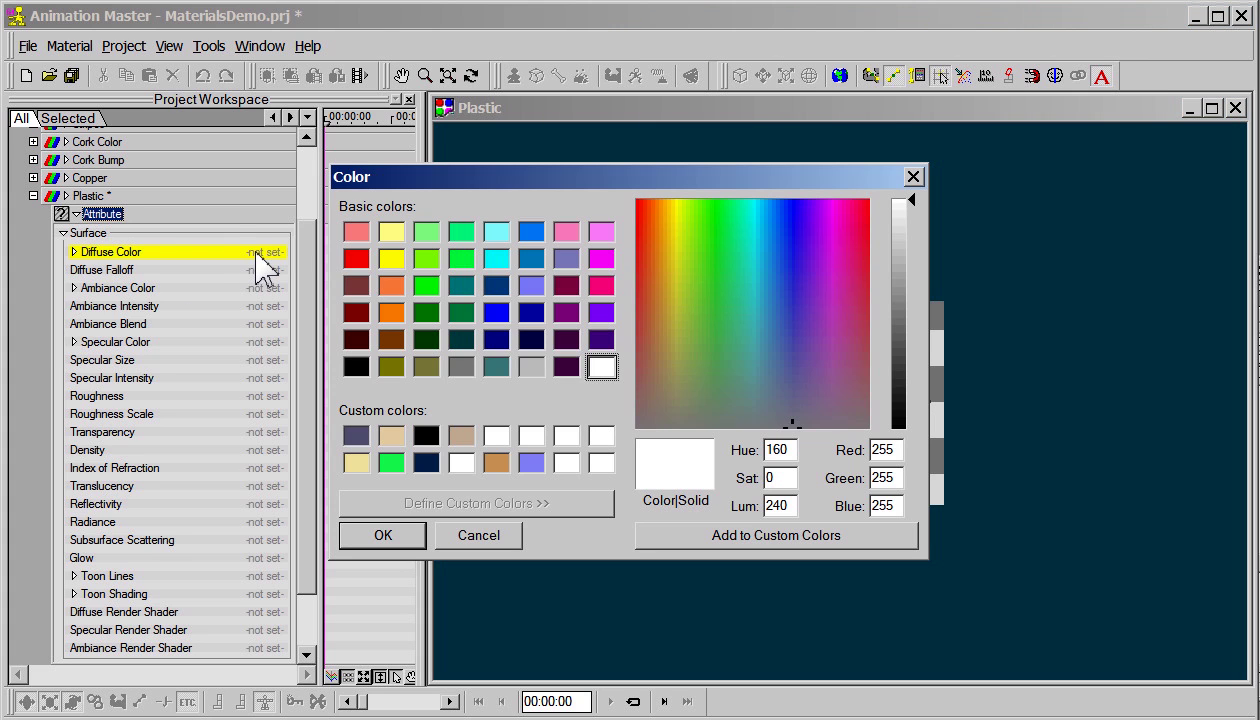
{"action": "left_click", "coordinate": [356, 259]}
{"action": "left_click", "coordinate": [383, 535]}
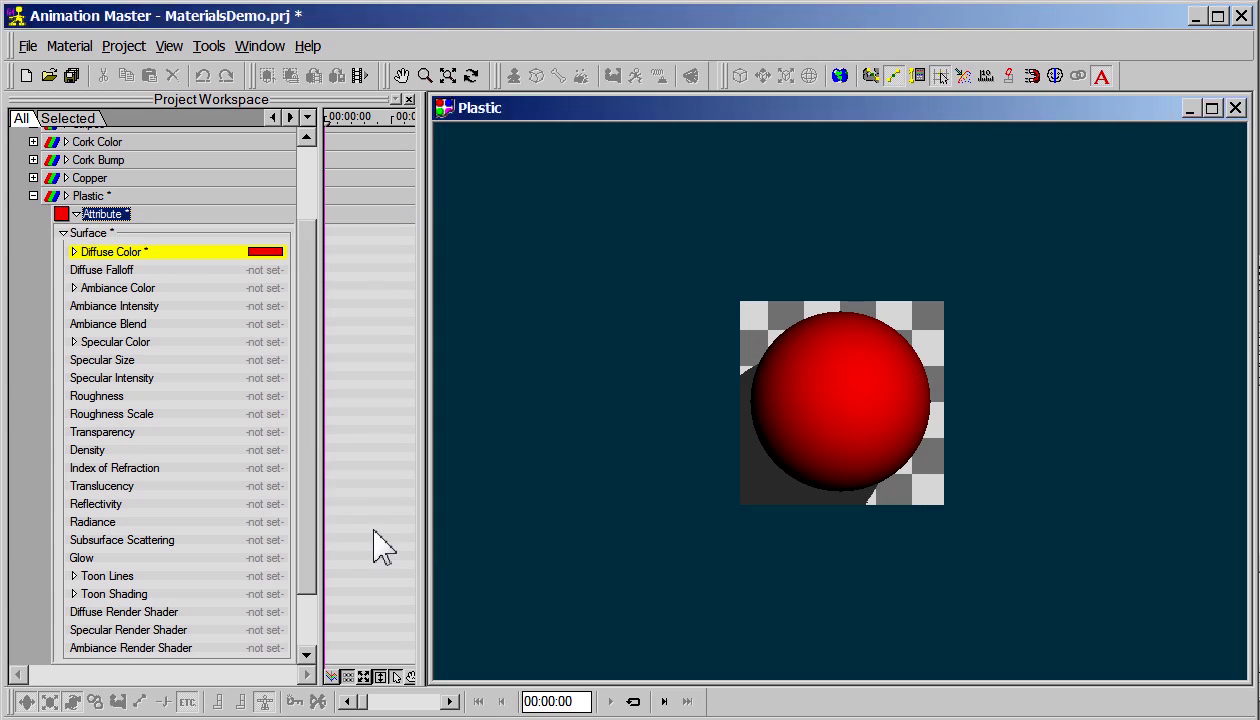
{"action": "left_click", "coordinate": [268, 341]}
{"action": "left_click", "coordinate": [385, 538]}
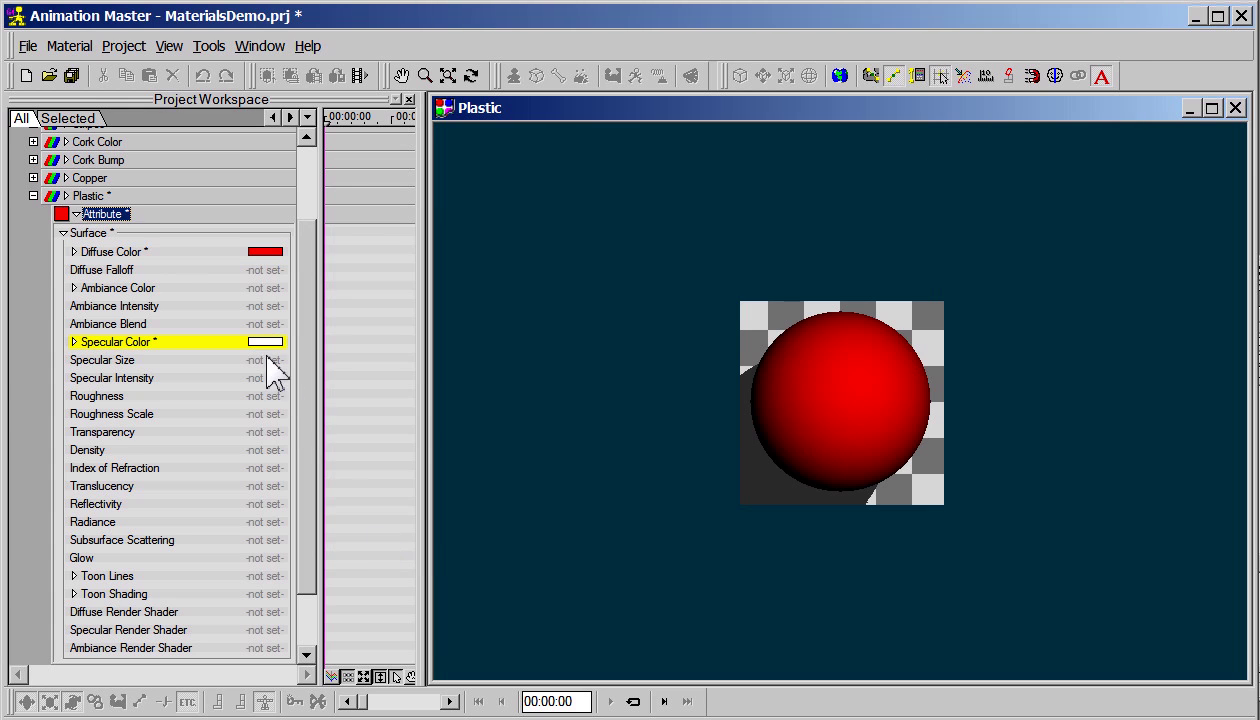
{"action": "left_click", "coordinate": [268, 359]}
{"action": "left_click", "coordinate": [263, 378]}
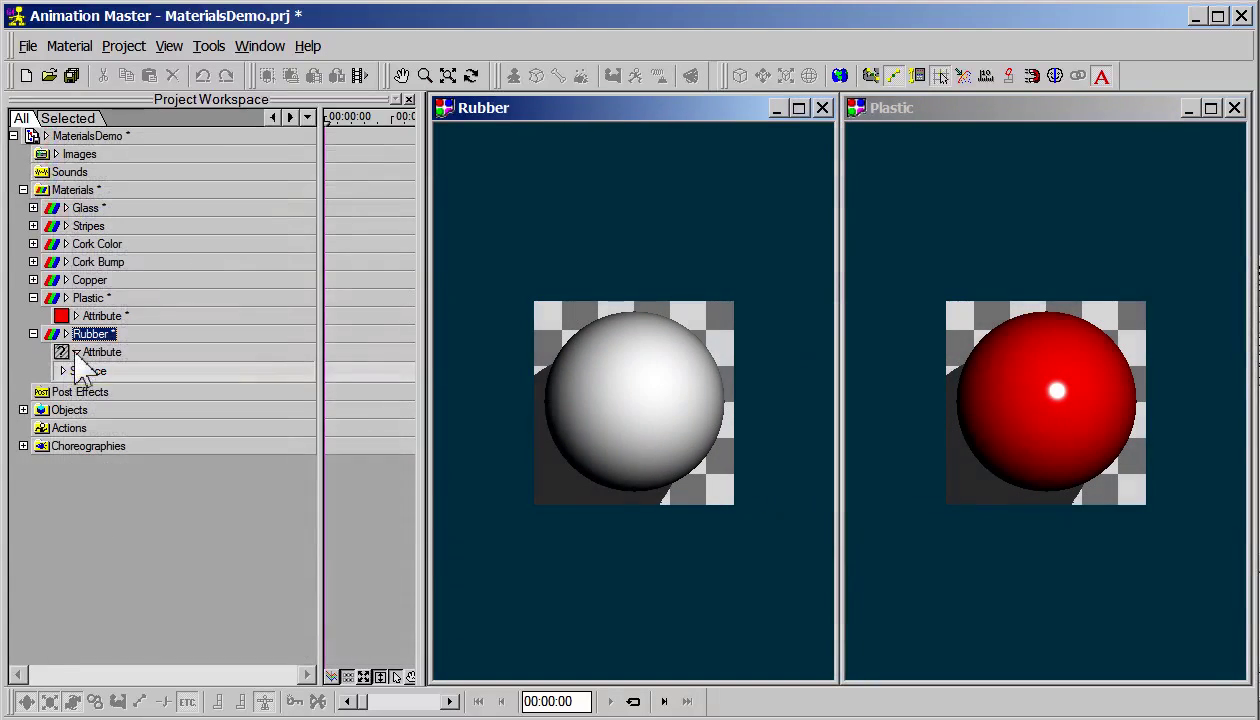
Step: Make Rubber dark grey with white specular, 800% specular size and specular intensity 20
{"action": "left_click", "coordinate": [63, 378]}
{"action": "left_click", "coordinate": [264, 255]}
{"action": "left_click", "coordinate": [461, 367]}
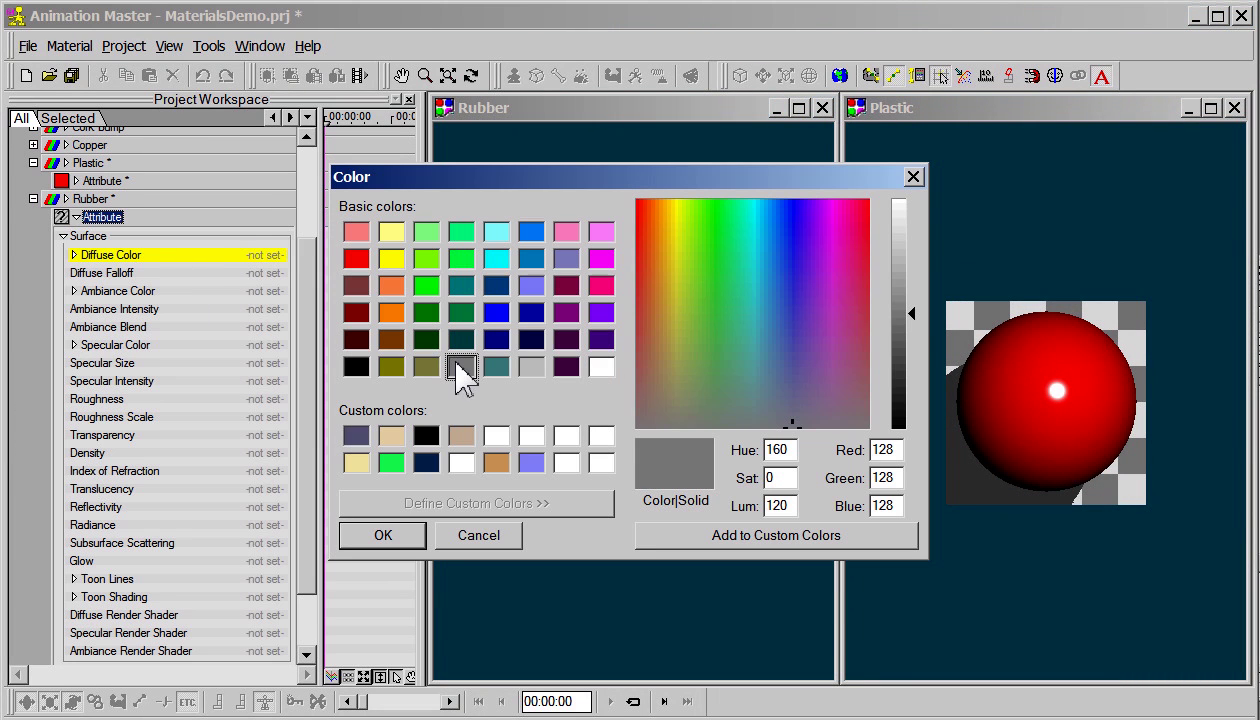
{"action": "left_click_drag", "start_coordinate": [915, 330], "coordinate": [913, 366]}
{"action": "left_click", "coordinate": [398, 537]}
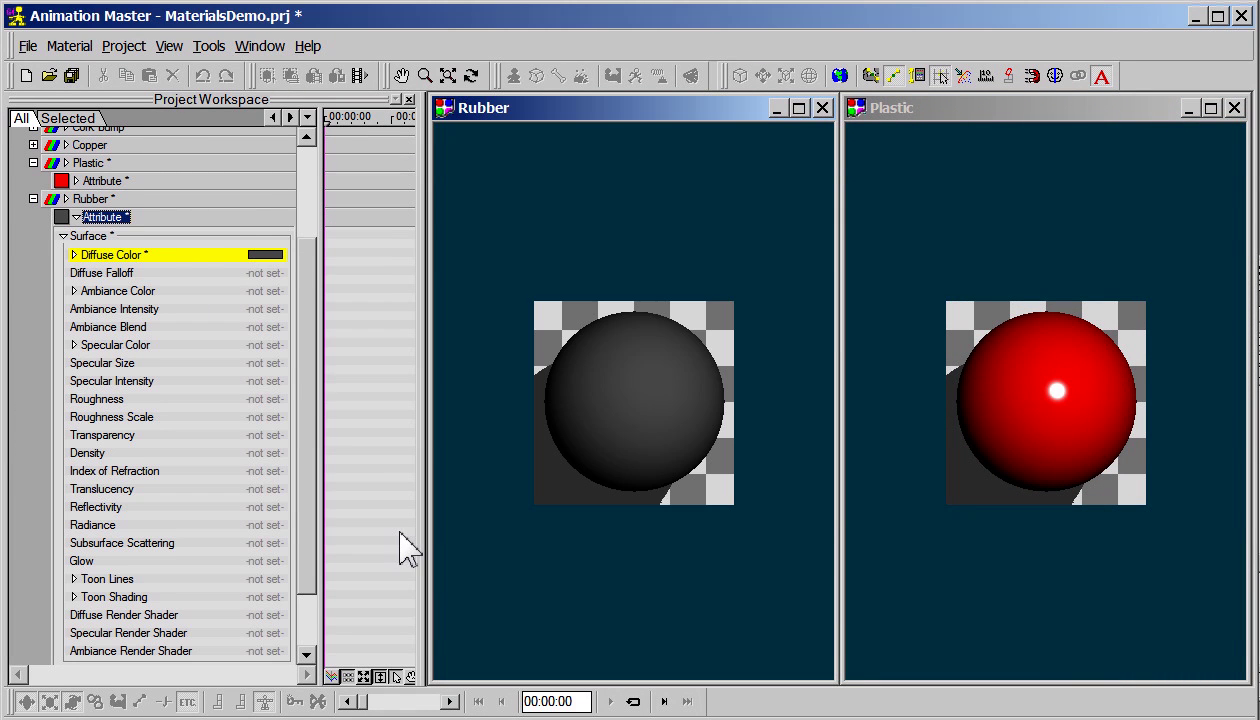
{"action": "left_click", "coordinate": [272, 345]}
{"action": "left_click", "coordinate": [370, 533]}
{"action": "left_click", "coordinate": [276, 364]}
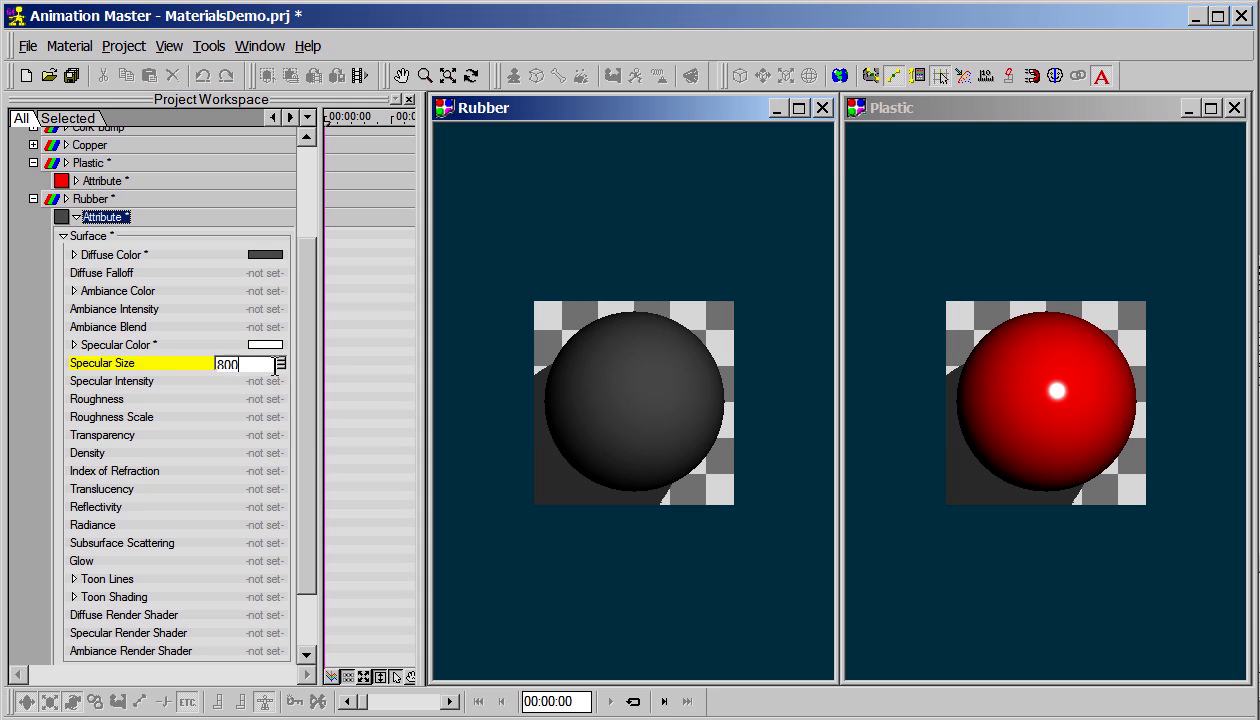
{"action": "key", "text": "Return"}
{"action": "left_click", "coordinate": [268, 382]}
{"action": "type", "text": "20"}
{"action": "key", "text": "Return"}
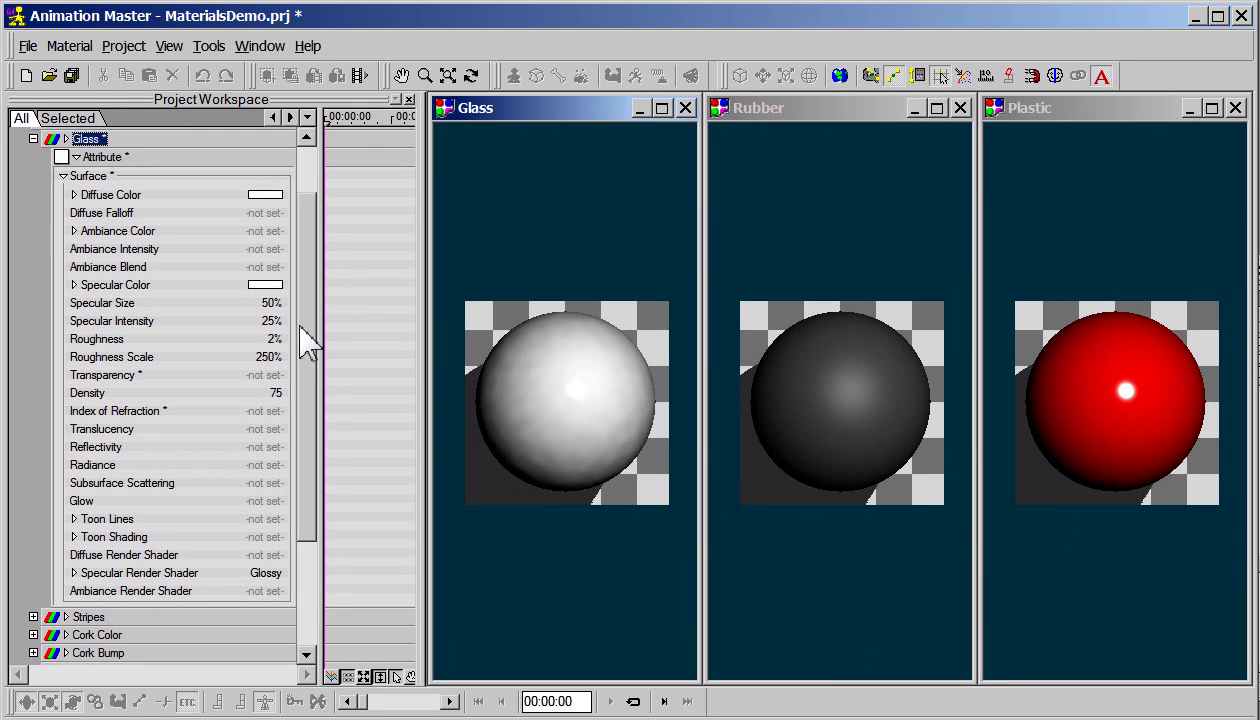
Step: Set the Glass material's Transparency to 93% and Index of Refraction to 1.3
{"action": "left_click", "coordinate": [272, 377]}
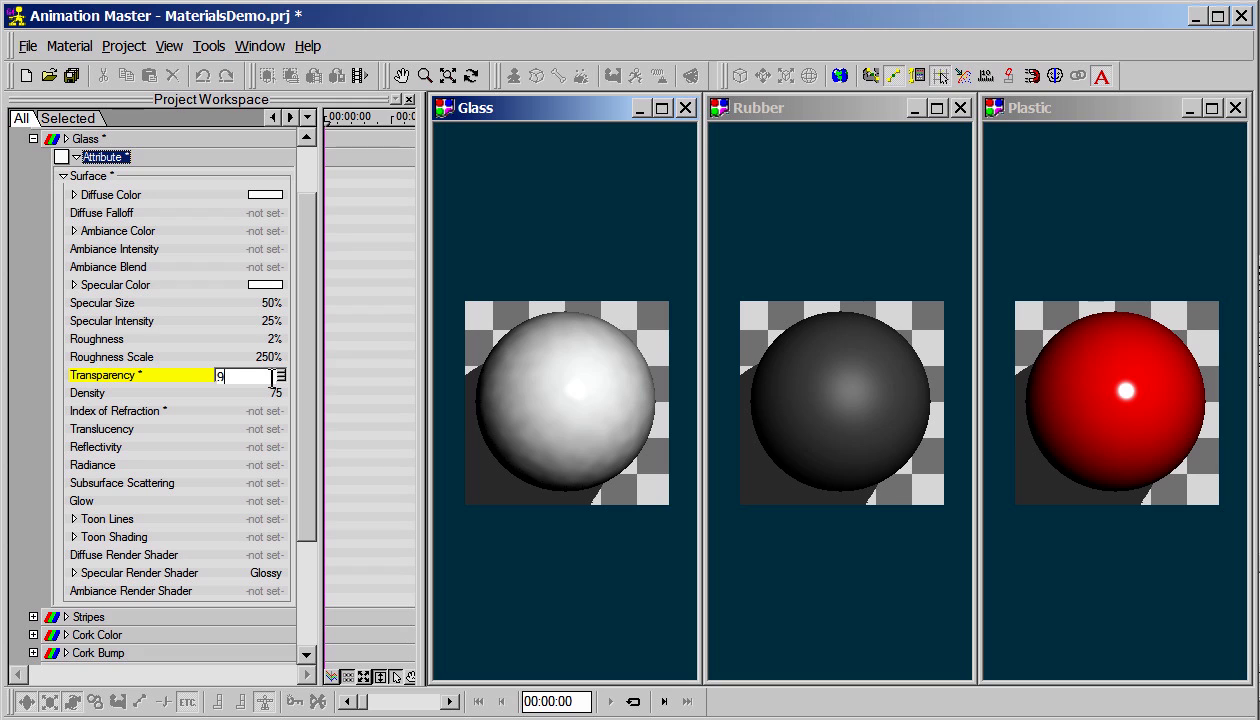
{"action": "type", "text": "93%"}
{"action": "key", "text": "Return"}
{"action": "left_click", "coordinate": [265, 411]}
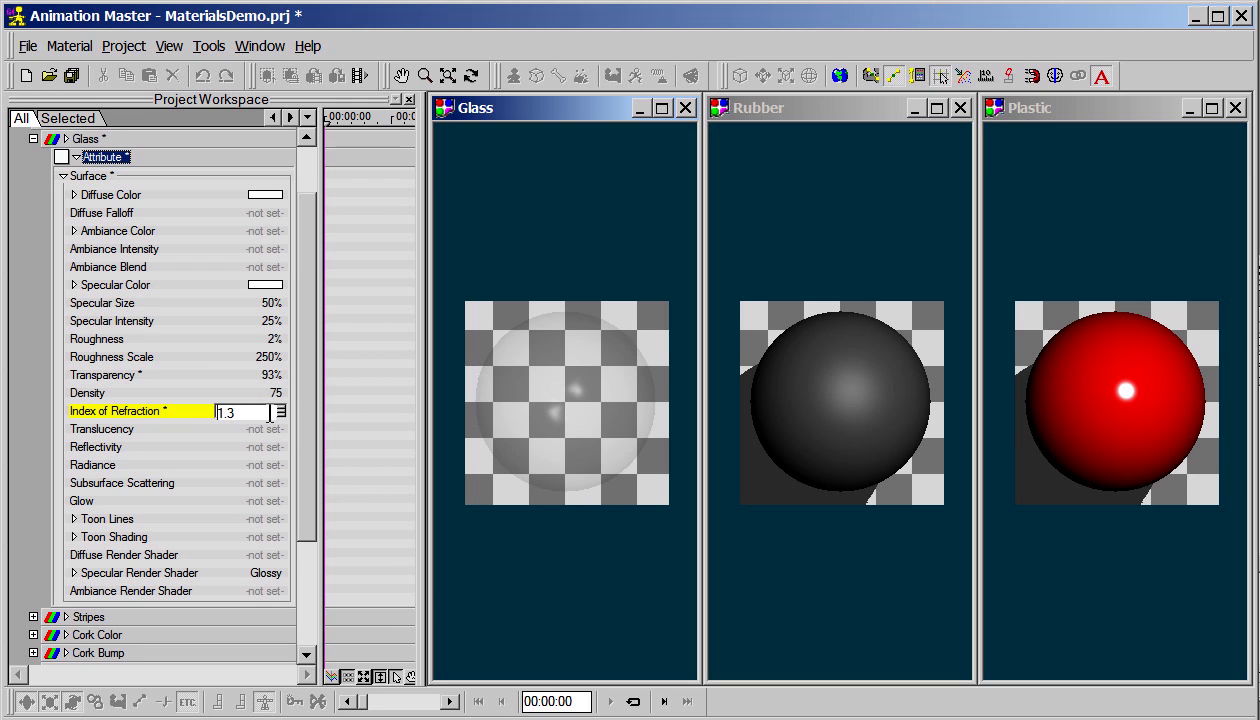
{"action": "type", "text": "1.3"}
{"action": "key", "text": "Return"}
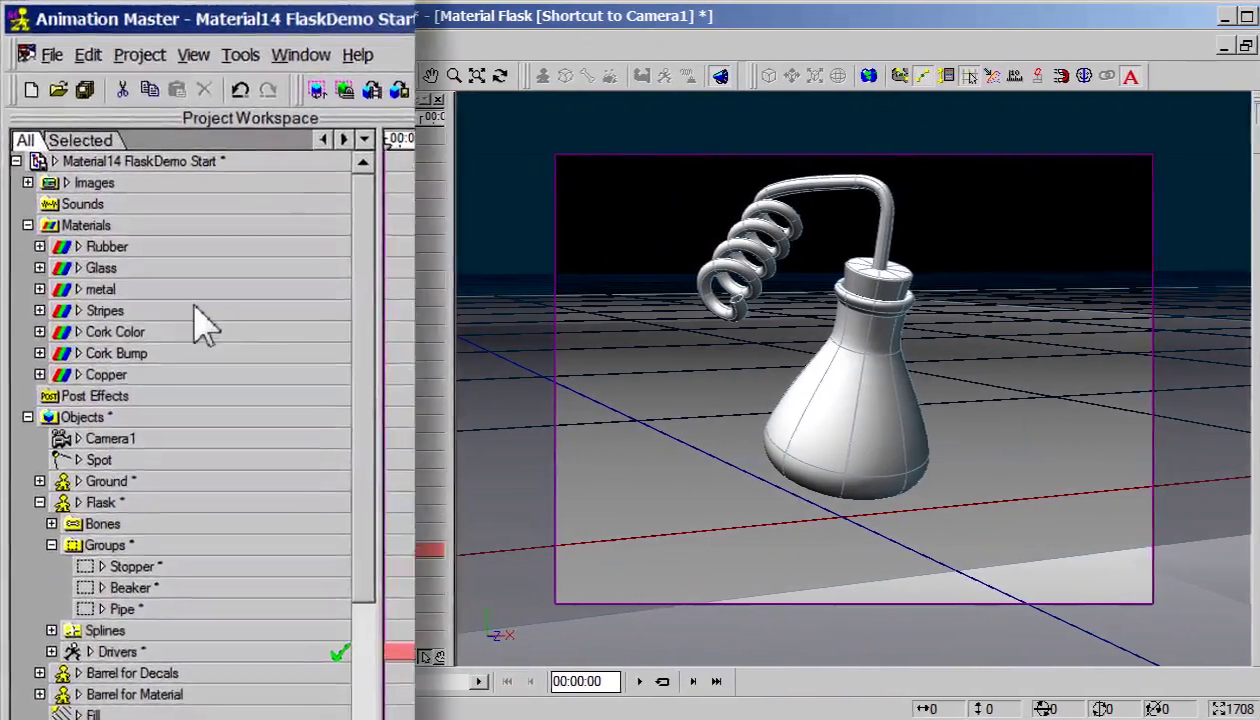
Step: Apply Stripes to the ground and turn on Render Lock Mode over a view region
{"action": "left_click", "coordinate": [157, 263]}
{"action": "left_click_drag", "start_coordinate": [240, 398], "coordinate": [318, 610]}
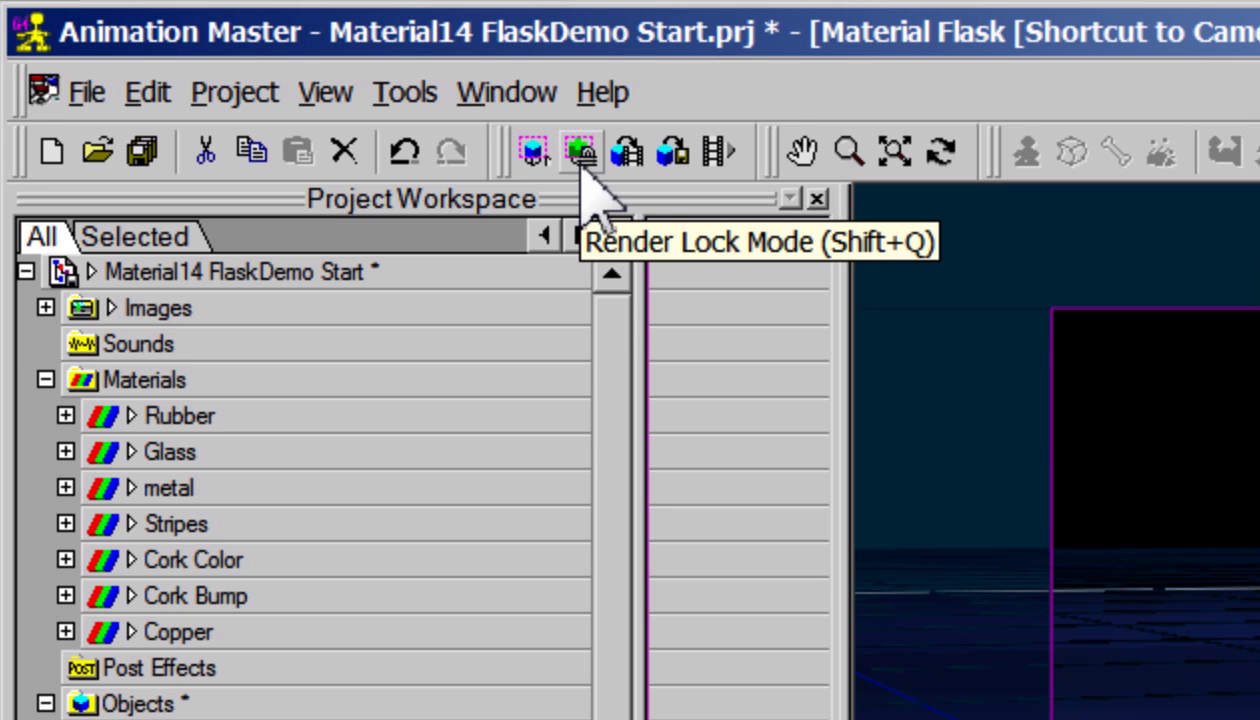
{"action": "left_click", "coordinate": [581, 155]}
{"action": "left_click_drag", "start_coordinate": [525, 160], "coordinate": [1117, 605]}
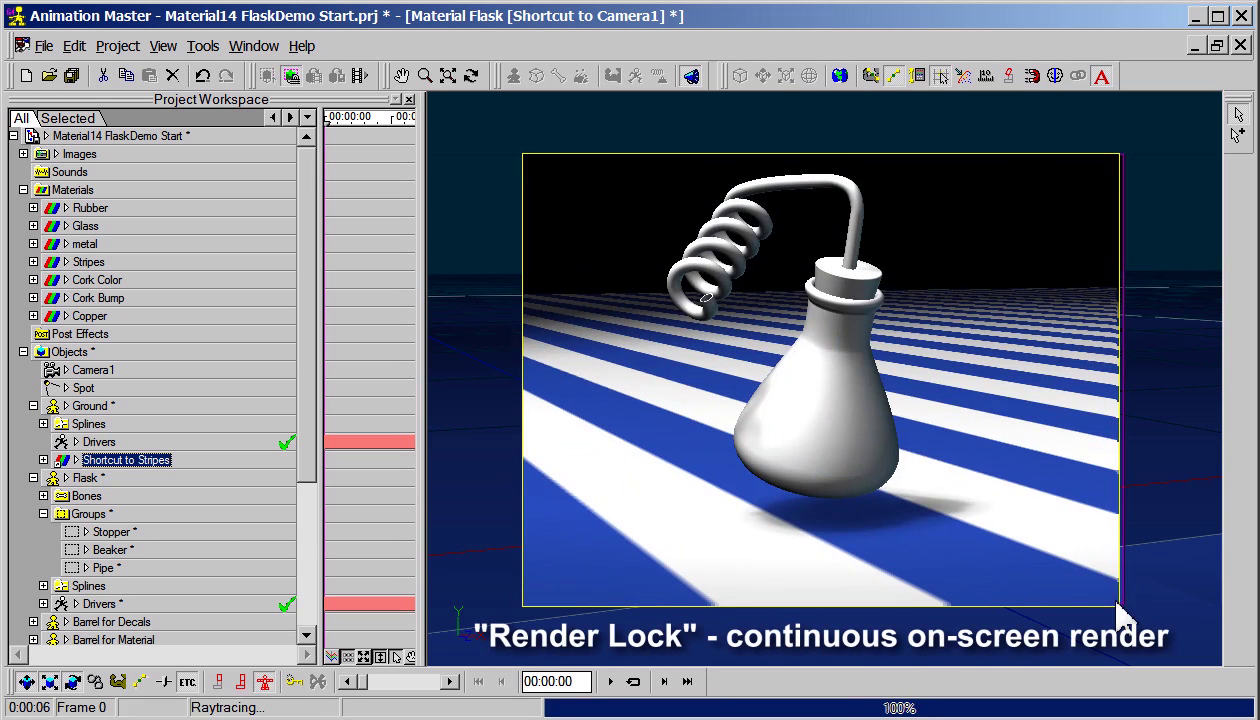
Step: Apply Copper to the Pipe, Rubber to the Stopper and Glass to the Beaker
{"action": "left_click", "coordinate": [118, 316]}
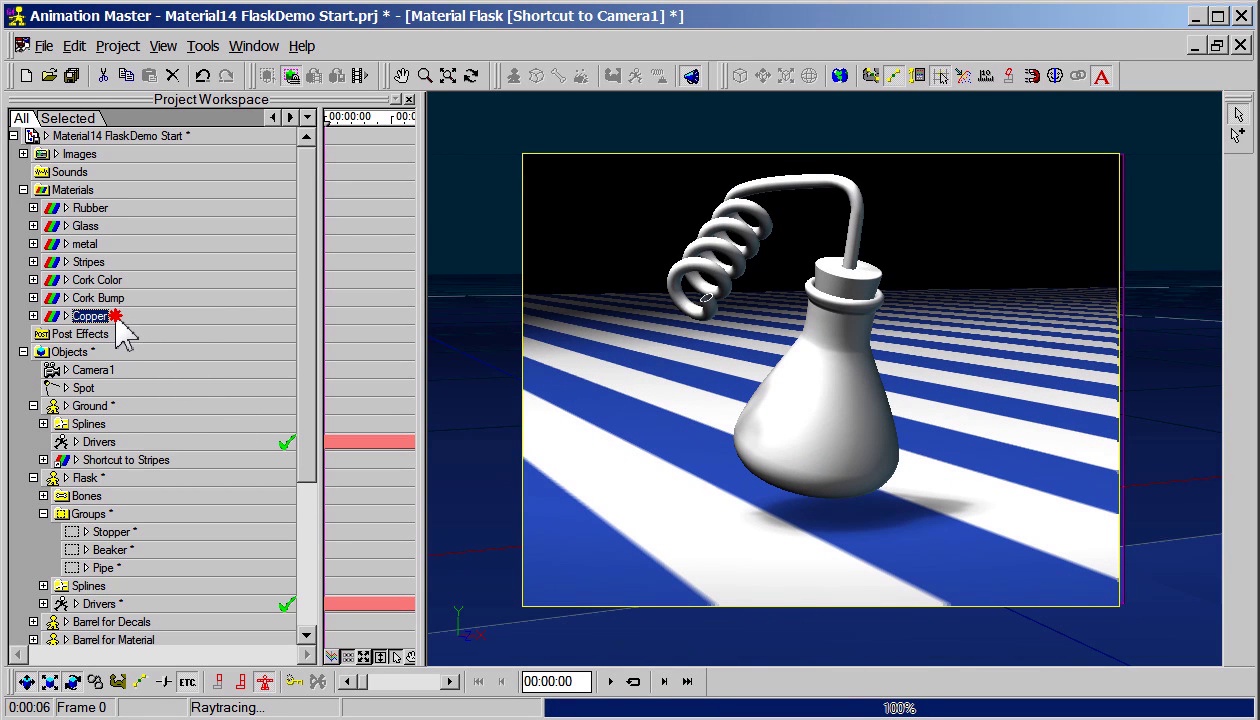
{"action": "left_click_drag", "start_coordinate": [190, 362], "coordinate": [225, 568]}
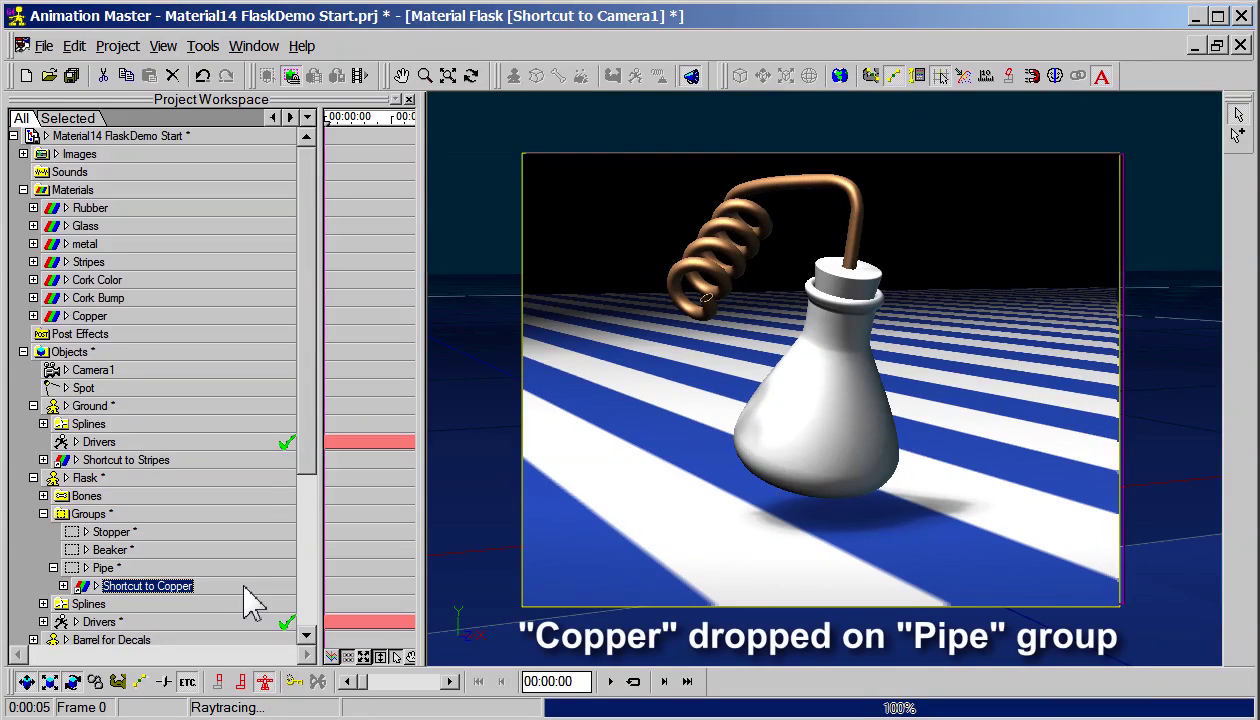
{"action": "left_click_drag", "start_coordinate": [100, 208], "coordinate": [220, 536]}
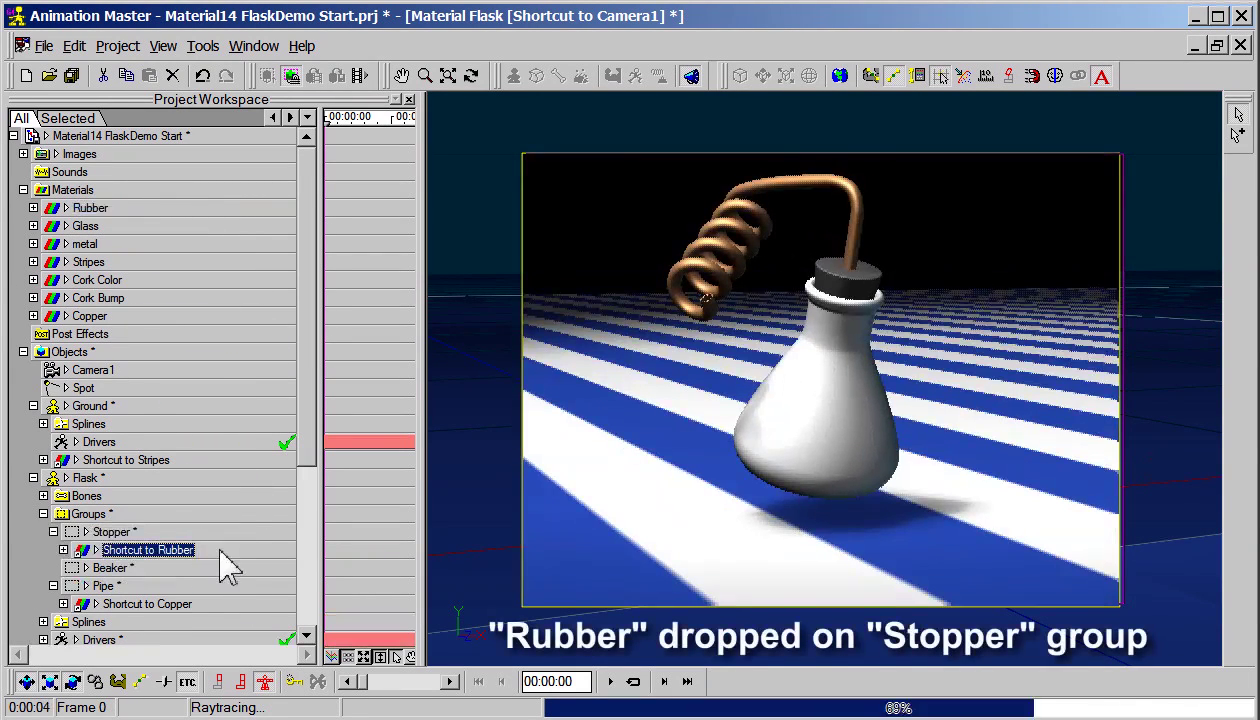
{"action": "left_click_drag", "start_coordinate": [135, 226], "coordinate": [228, 584]}
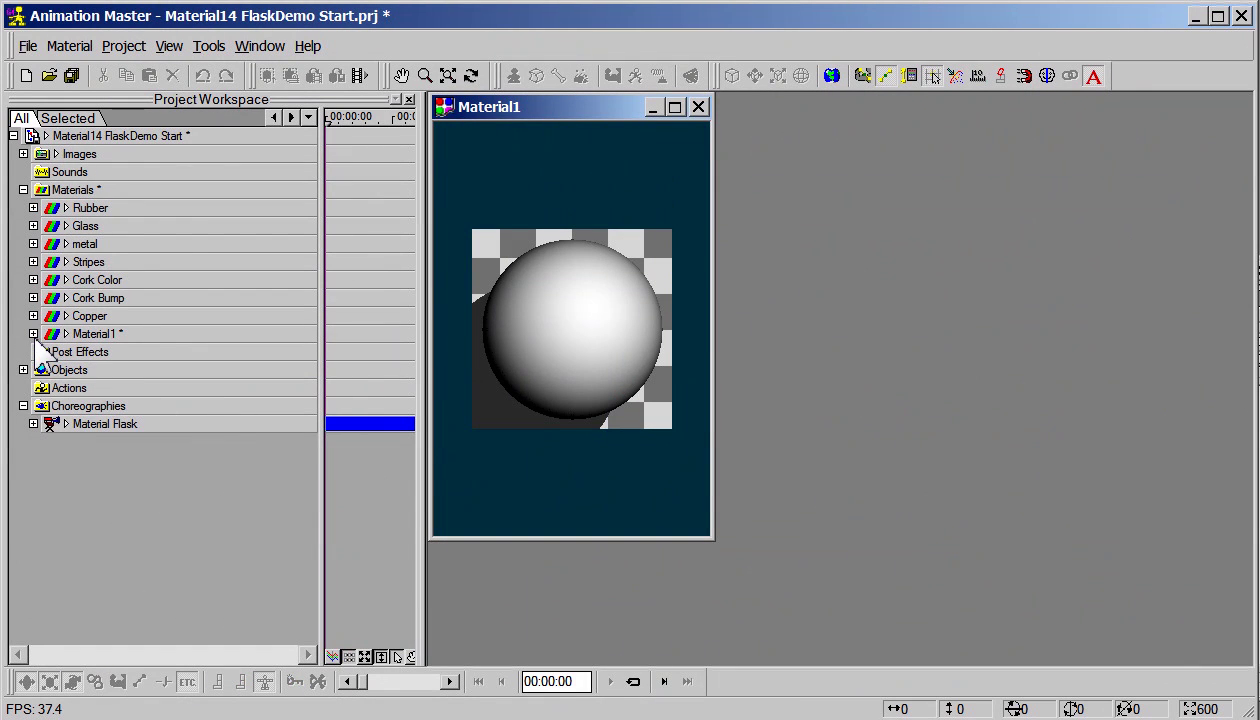
Step: Change Material1's attribute to a Checker combiner and select its two checker attributes
{"action": "left_click", "coordinate": [33, 334]}
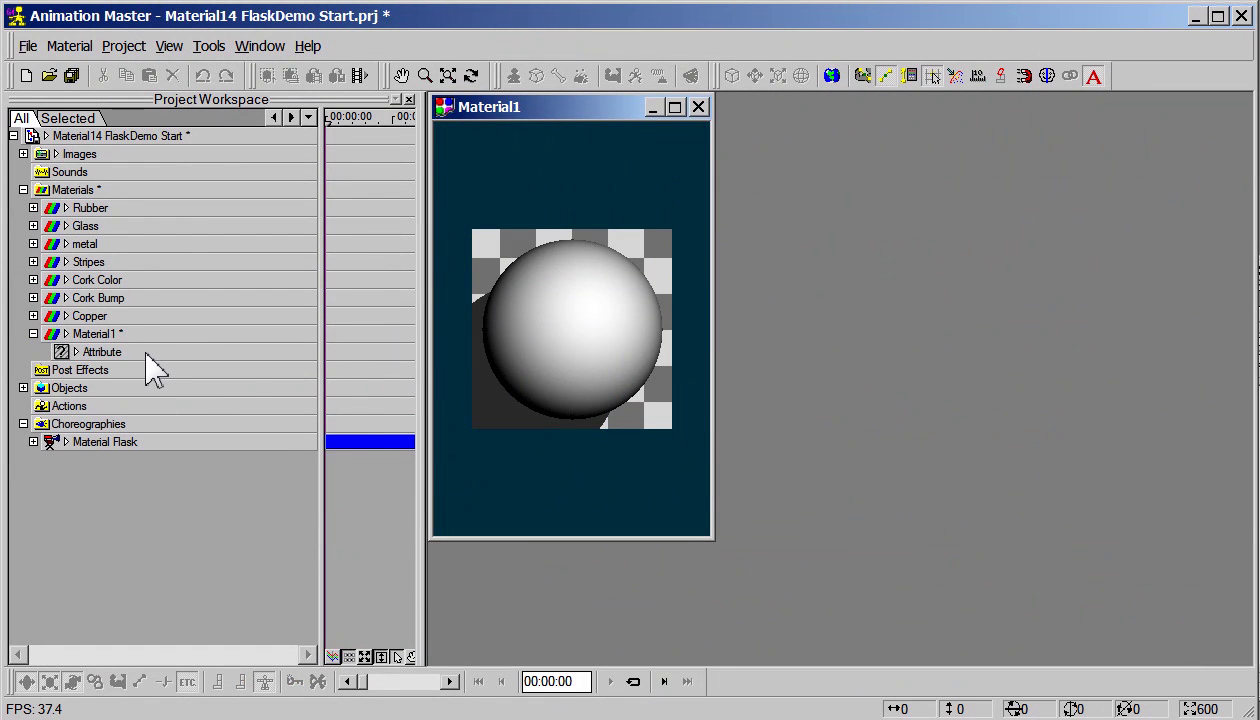
{"action": "right_click", "coordinate": [146, 354]}
{"action": "mouse_move", "coordinate": [458, 410]}
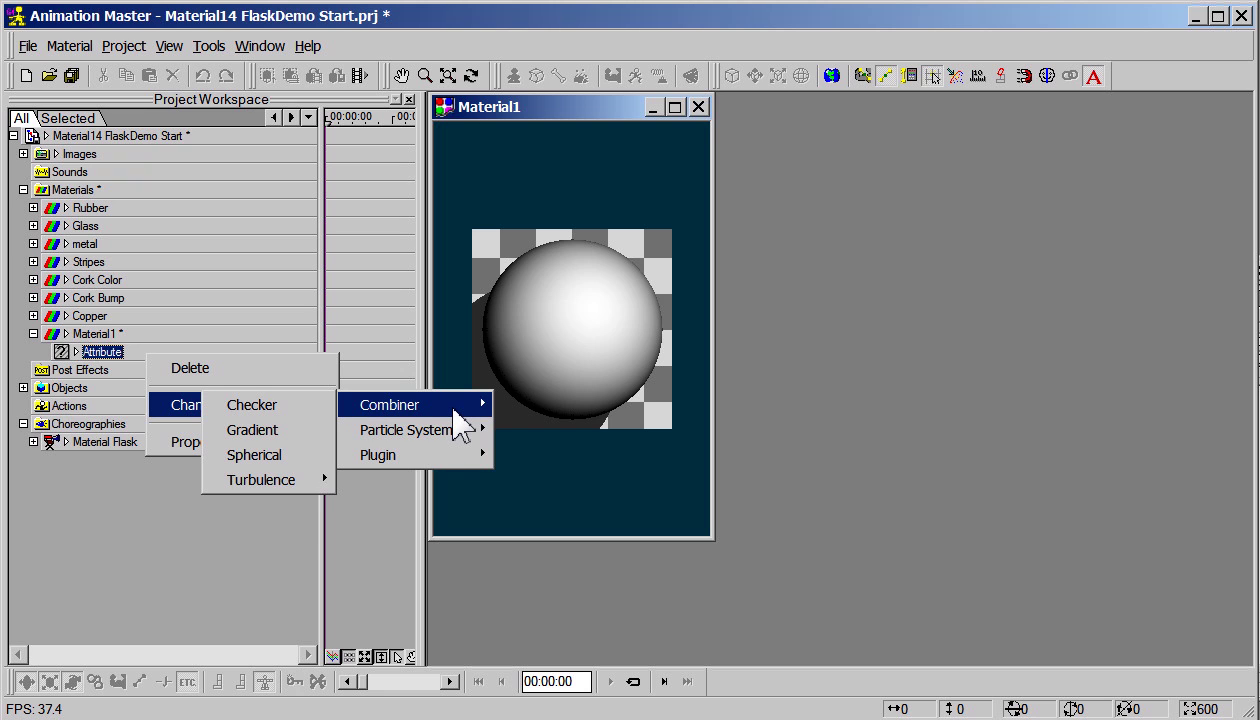
{"action": "left_click", "coordinate": [252, 405]}
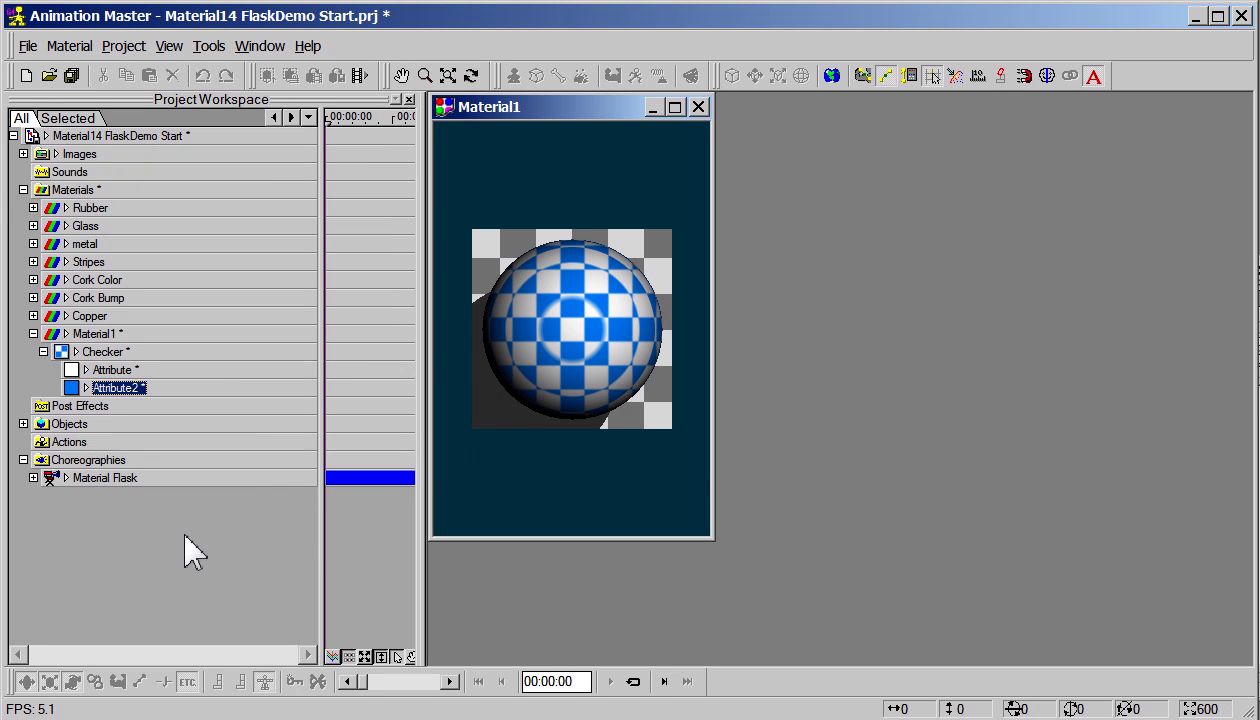
{"action": "left_click", "coordinate": [163, 352]}
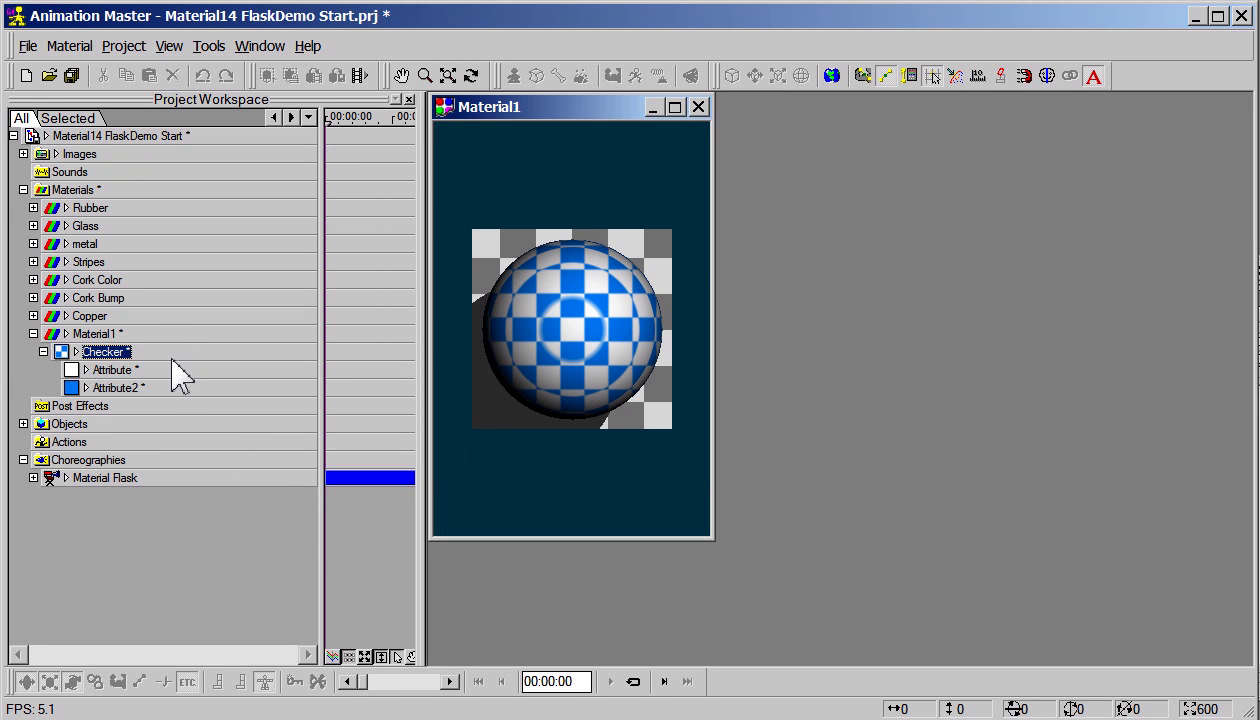
{"action": "left_click", "coordinate": [173, 370]}
{"action": "left_click", "coordinate": [174, 387]}
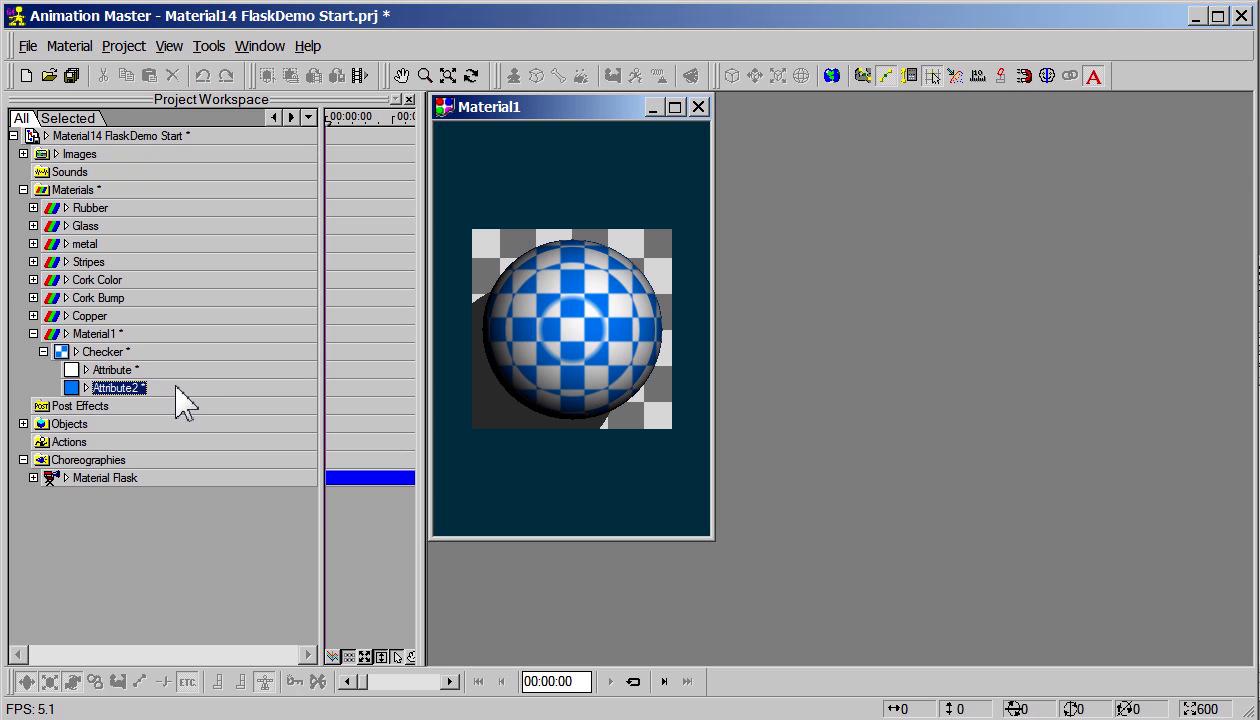
Step: Set the Checker's Size Y to 0cm and rotate the preview sphere to check the pattern
{"action": "left_click", "coordinate": [76, 352]}
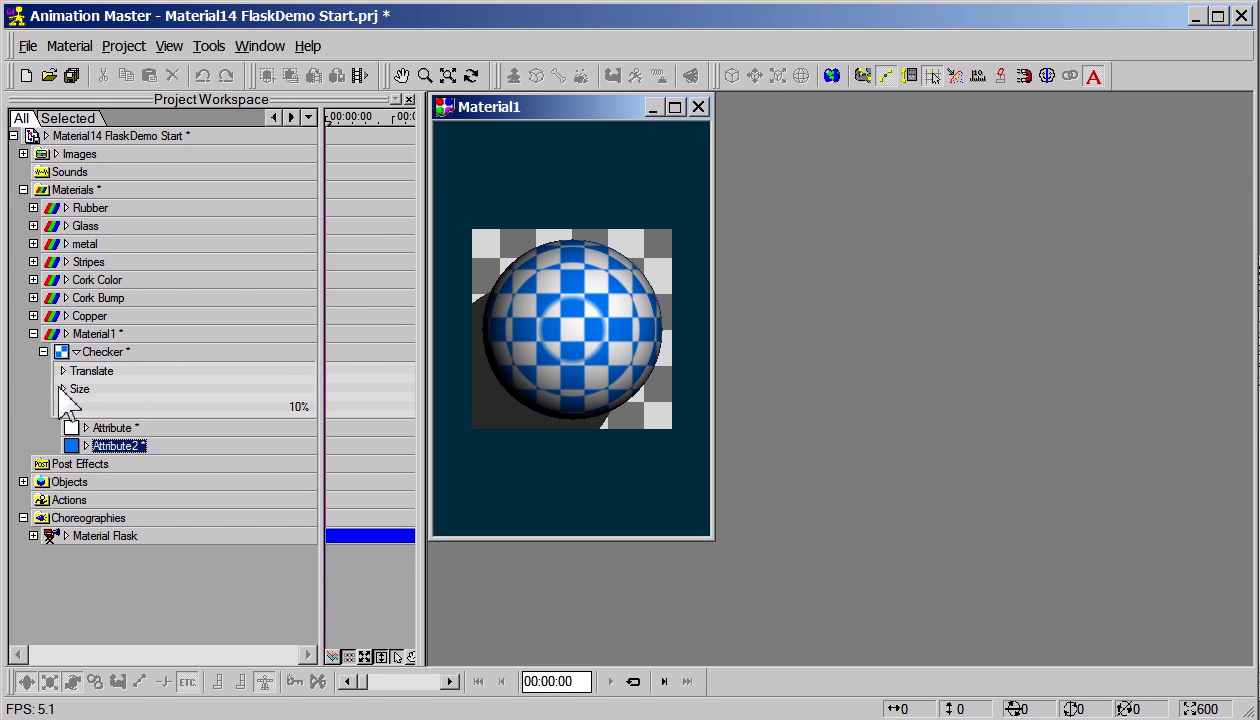
{"action": "left_click", "coordinate": [63, 389]}
{"action": "left_click", "coordinate": [290, 426]}
{"action": "type", "text": "0cm"}
{"action": "key", "text": "Return"}
{"action": "key", "text": "t"}
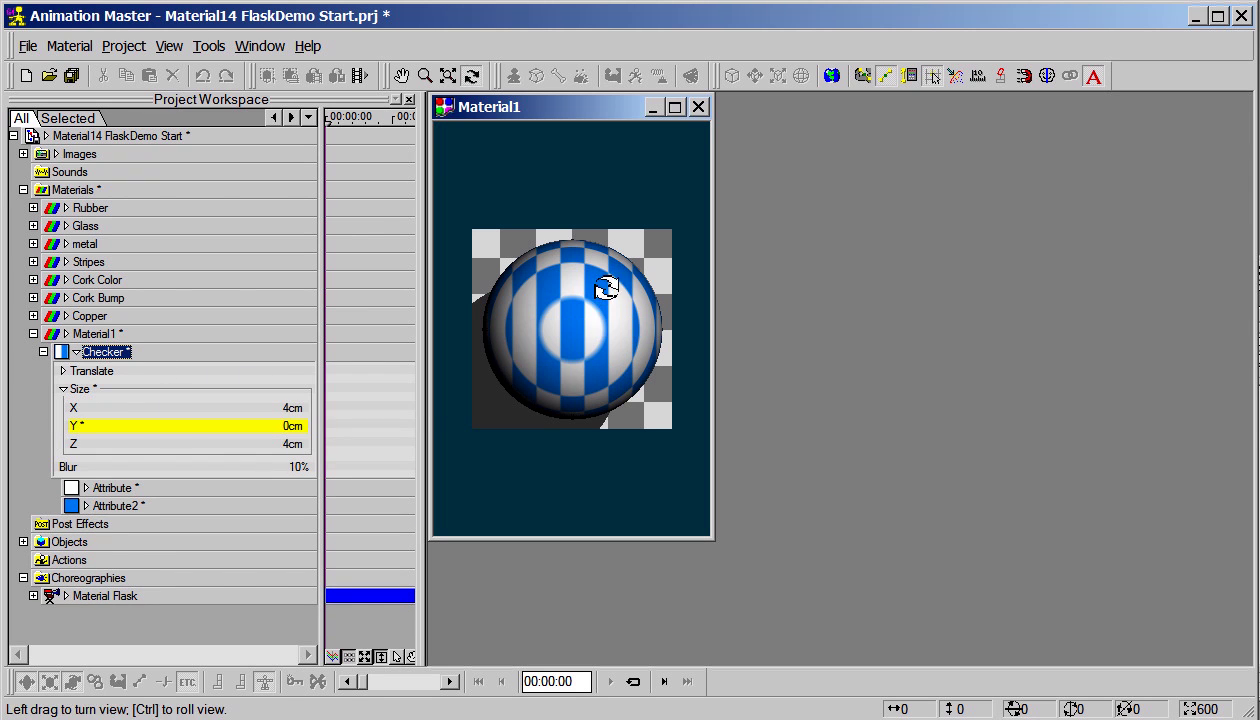
{"action": "left_click_drag", "start_coordinate": [596, 282], "coordinate": [557, 380]}
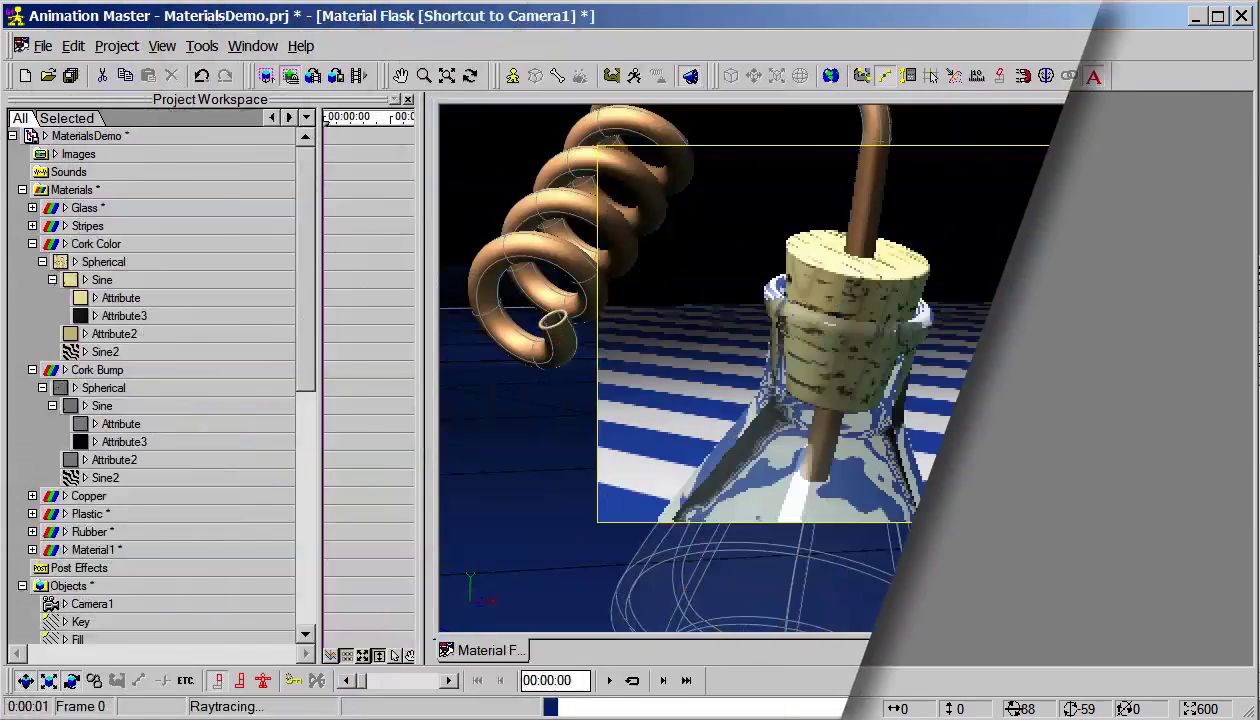